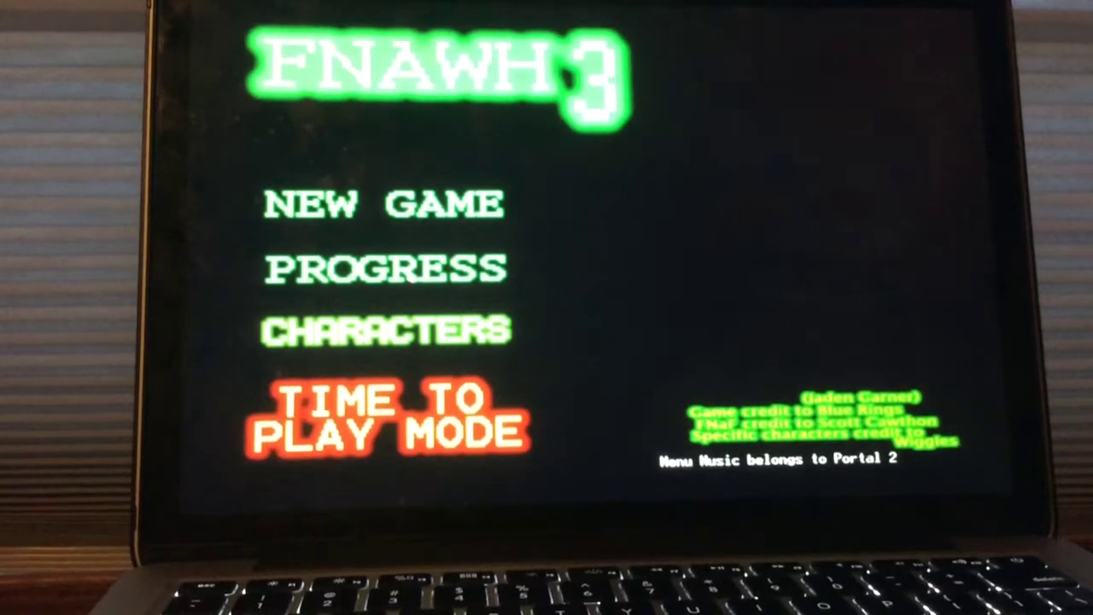
Step: Continue the saved game from the main menu to start Night 2
click(412, 275)
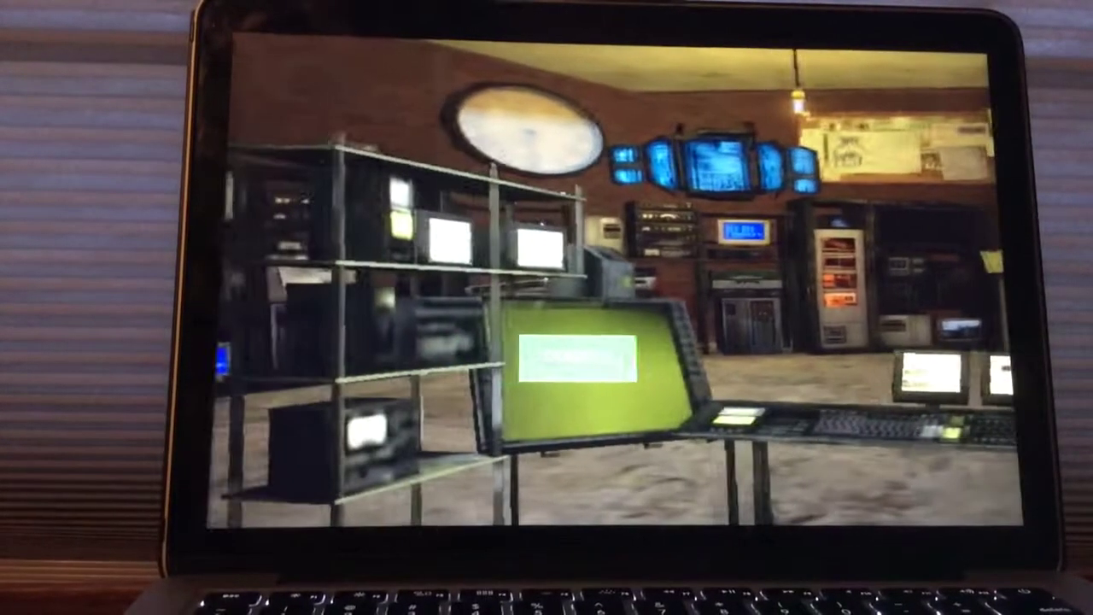
Step: Cycle the camera feeds through Patrol Street and Cell Lock I to Cell Lock II, then close them
click(589, 363)
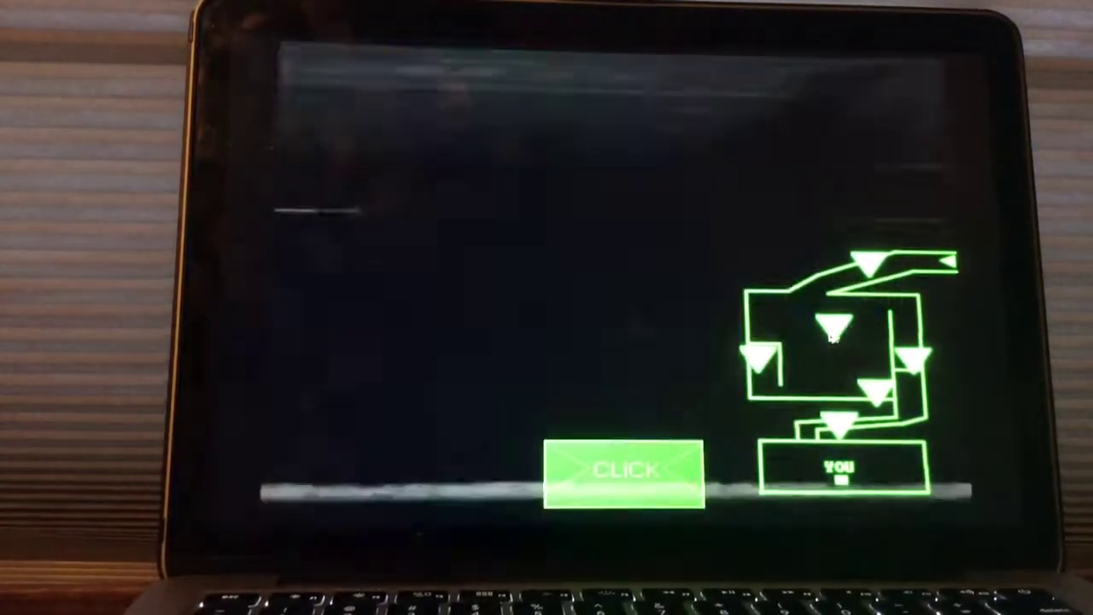
click(833, 335)
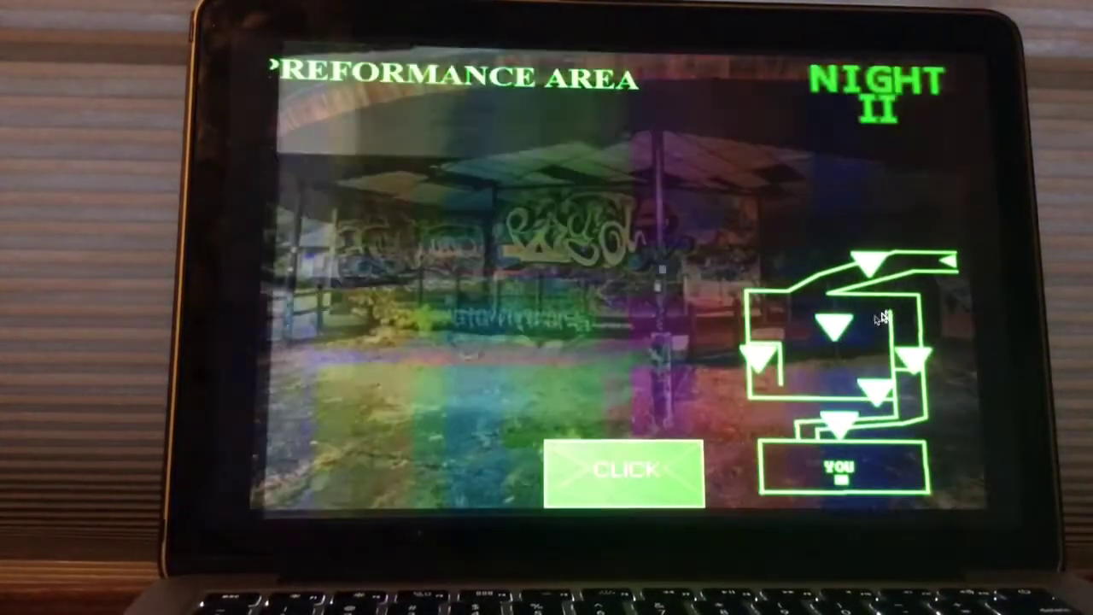
click(888, 315)
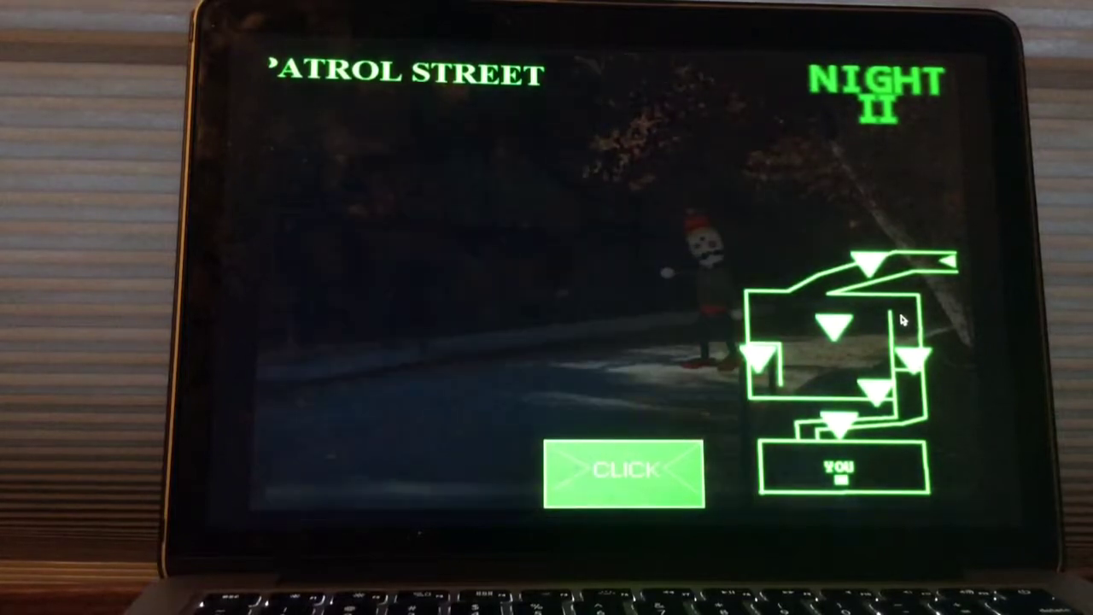
click(835, 326)
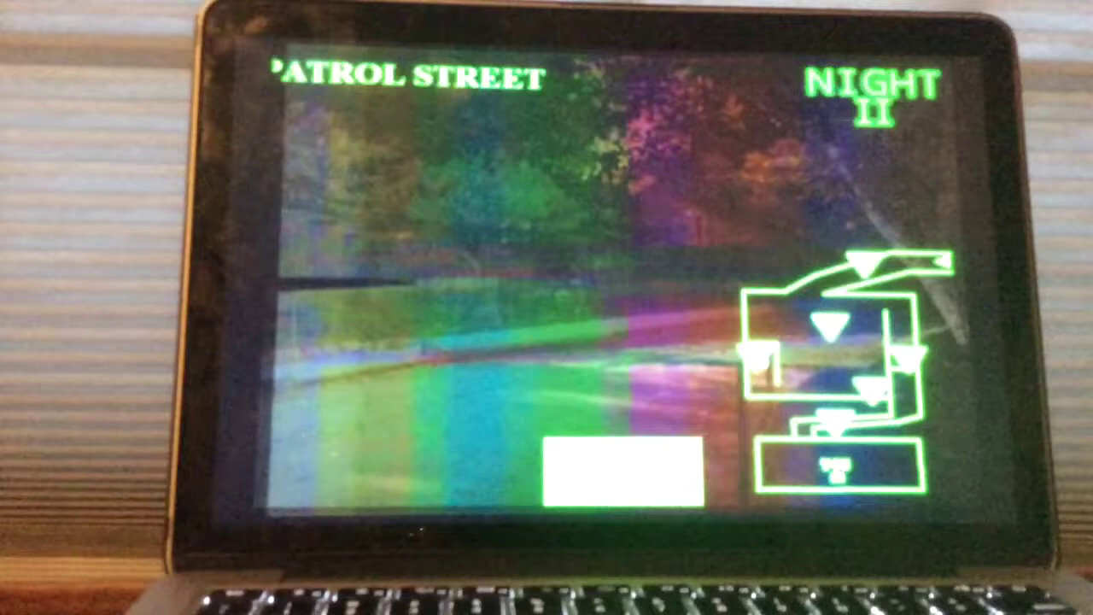
click(773, 363)
click(905, 363)
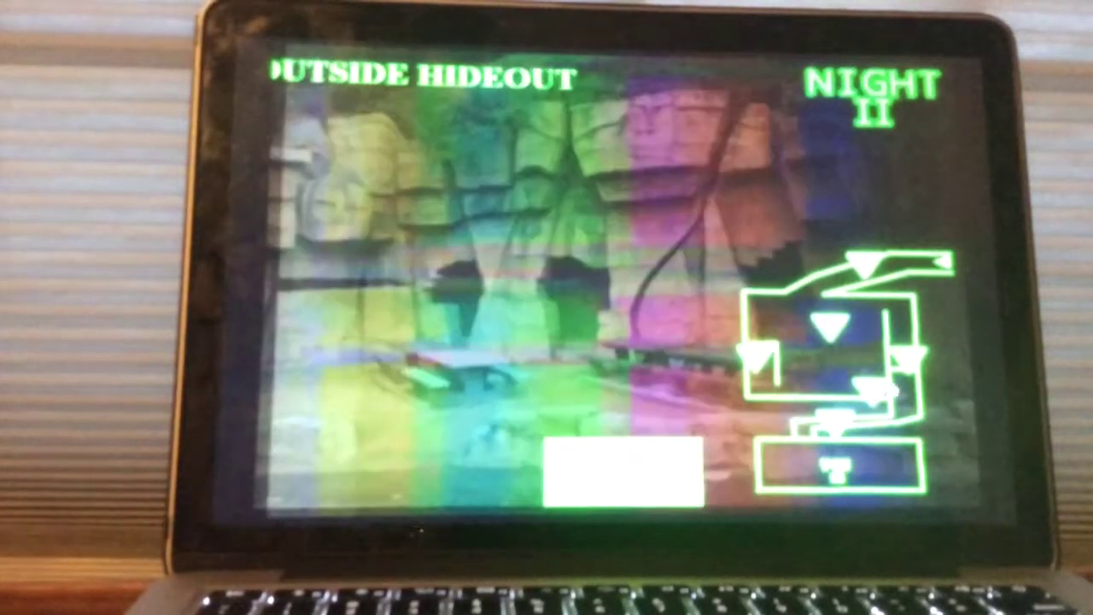
click(841, 324)
click(623, 471)
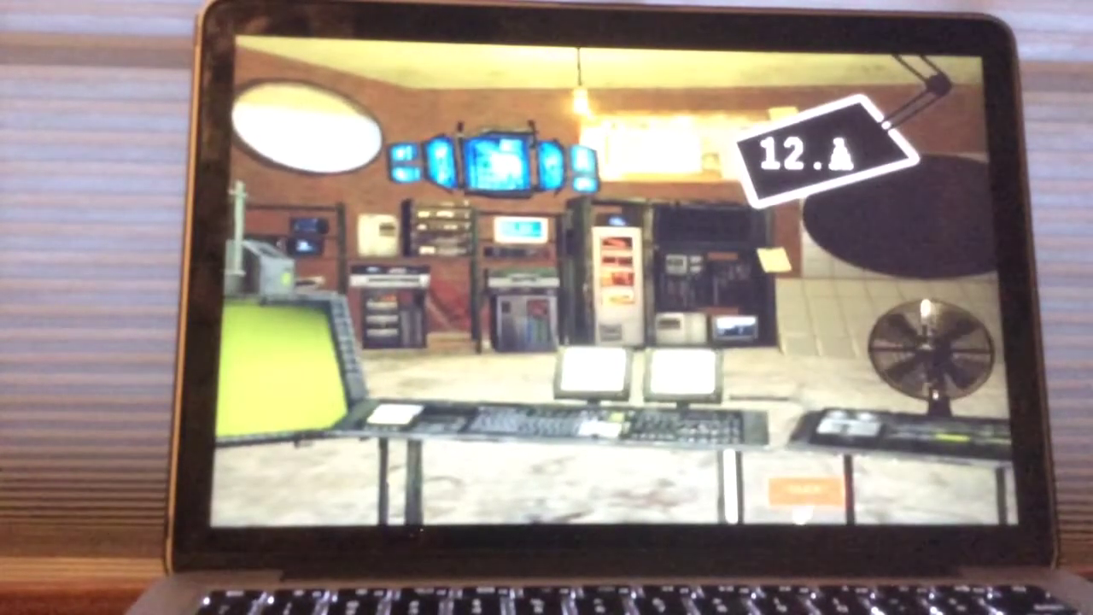
Step: Toggle the cams/airlock panel and camera feeds, ending on Cell Lock II
click(803, 499)
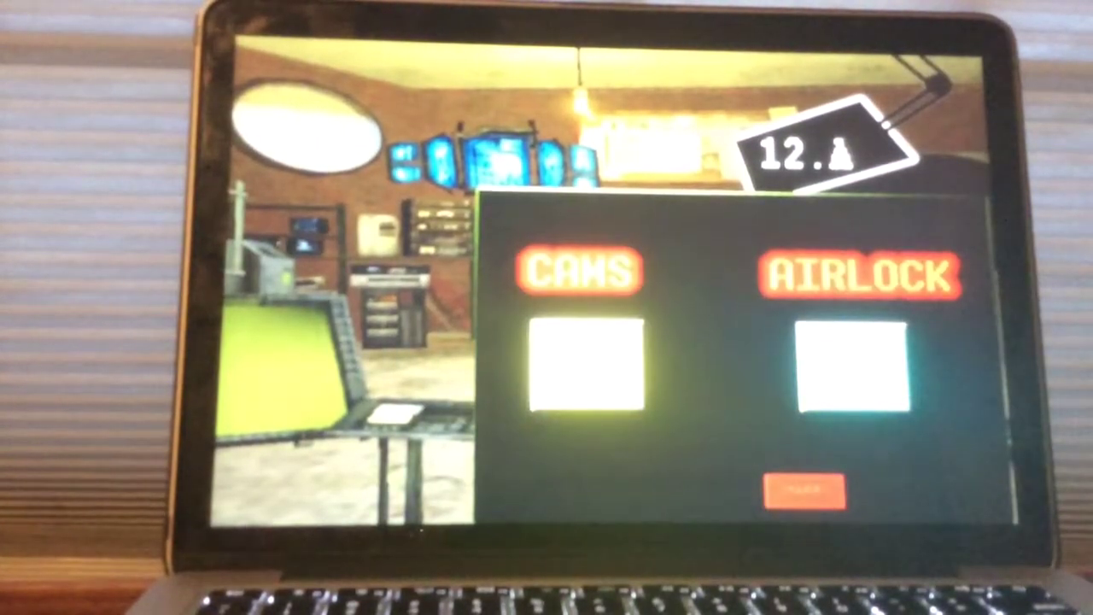
click(803, 491)
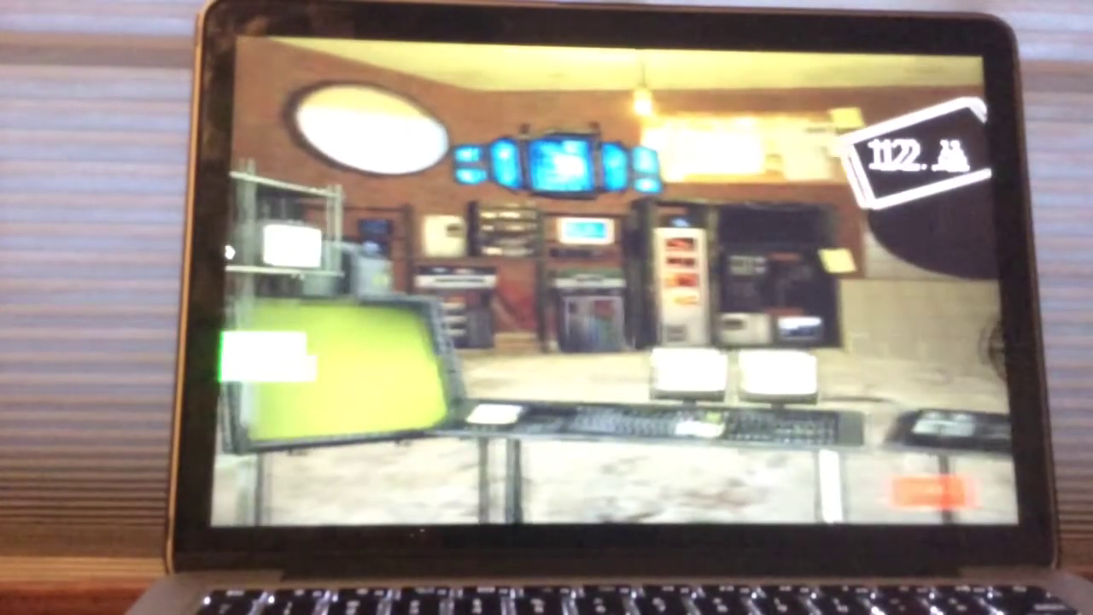
click(935, 491)
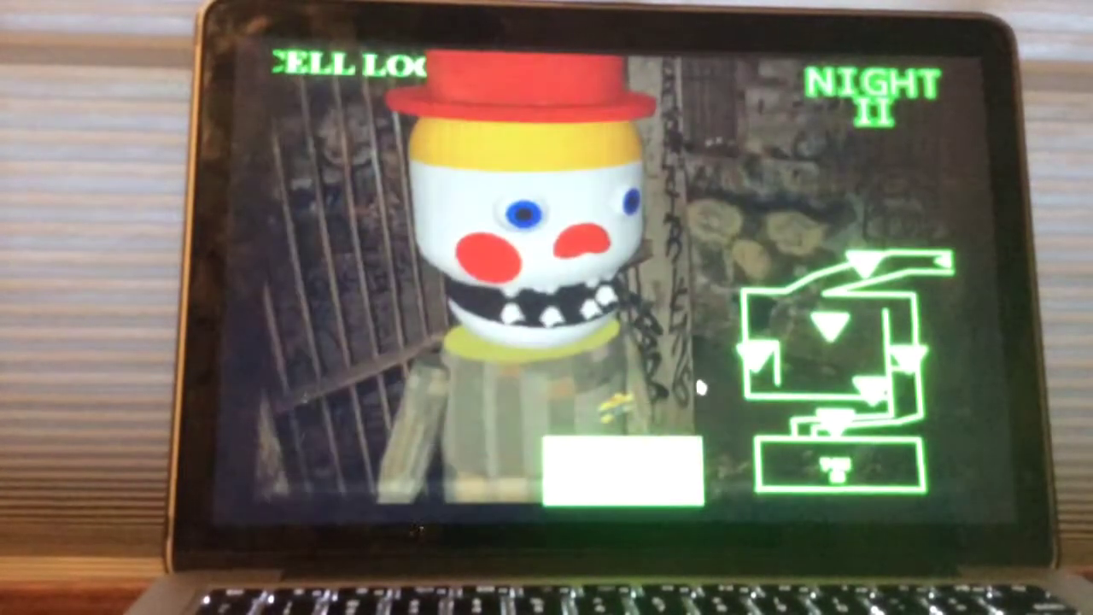
click(623, 470)
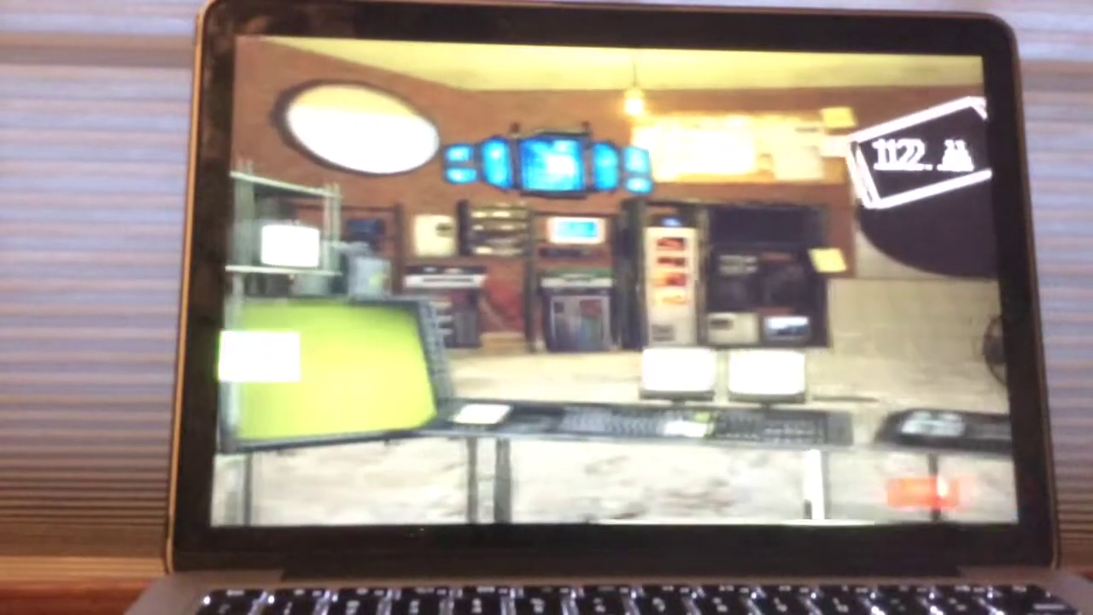
click(802, 496)
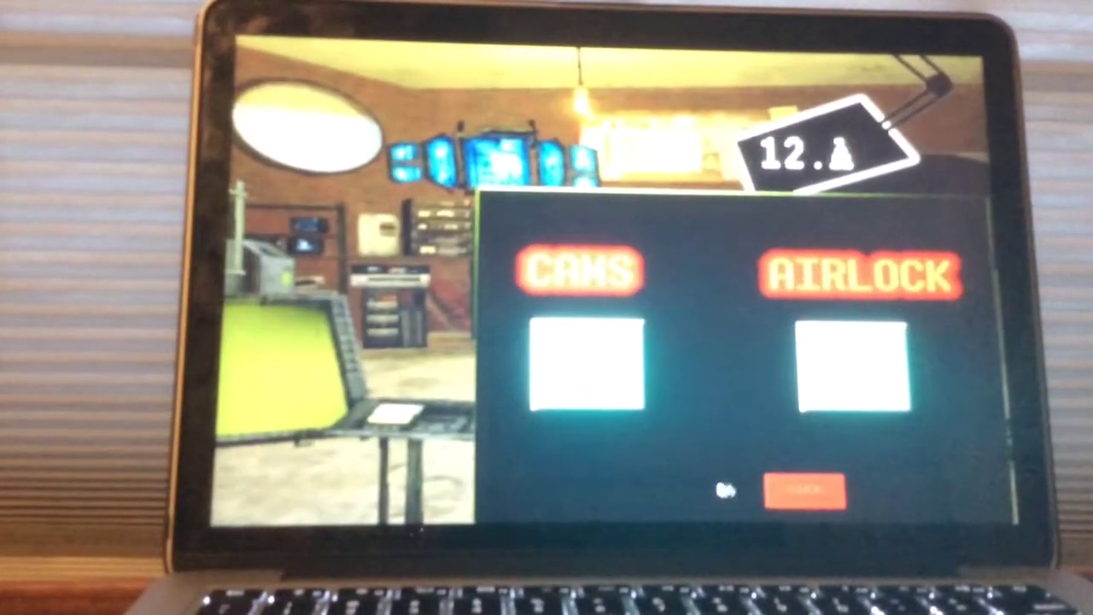
click(803, 491)
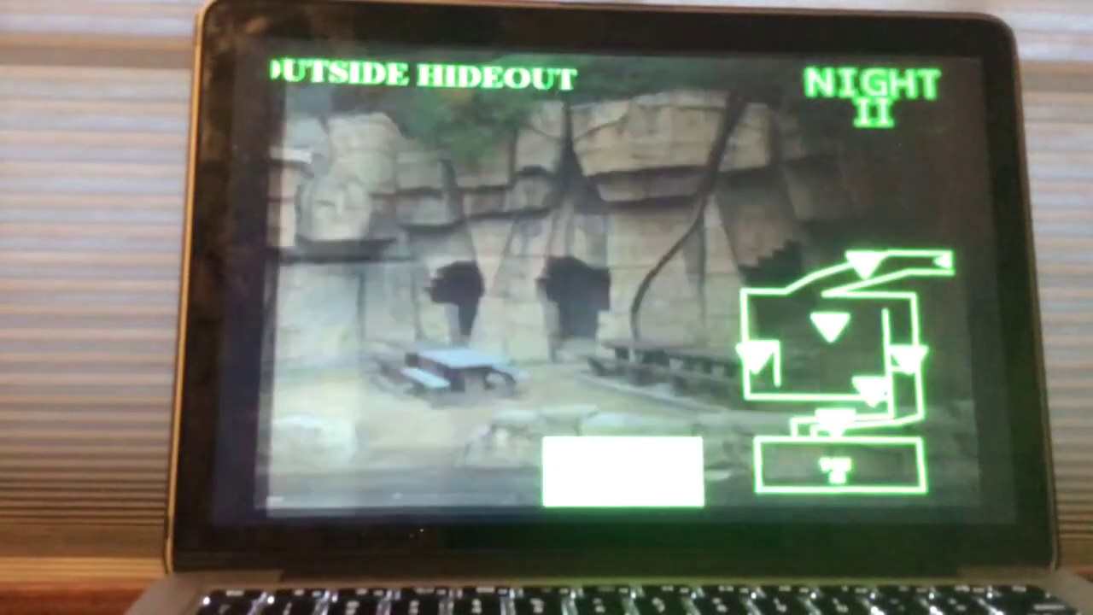
click(905, 358)
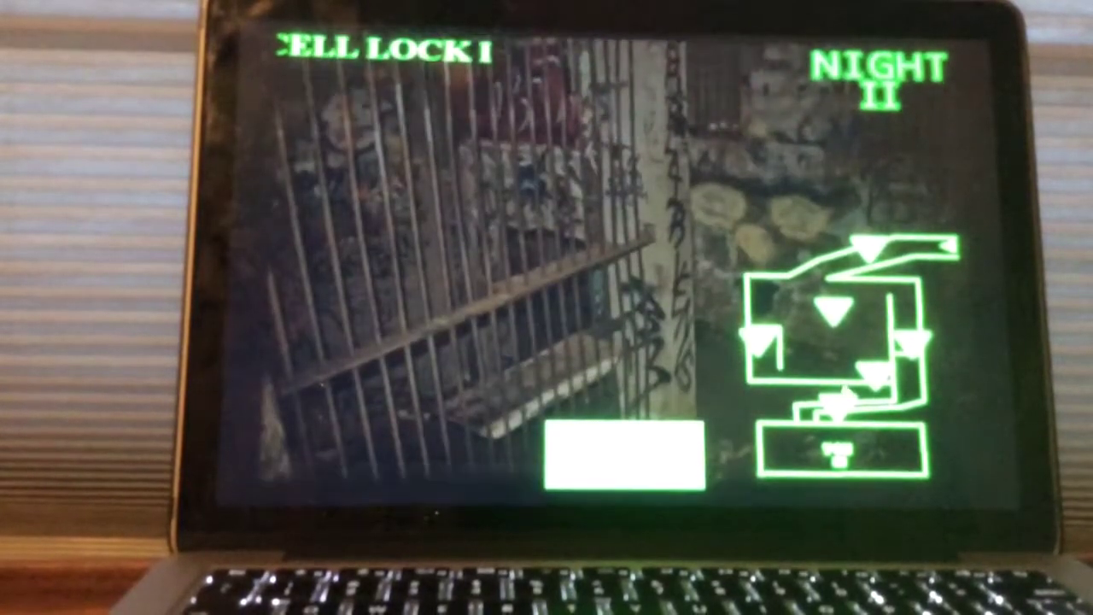
Step: Check Hideout Entrance, then reopen the cameras to view Outside Hideout and Performance Area
click(773, 444)
click(650, 457)
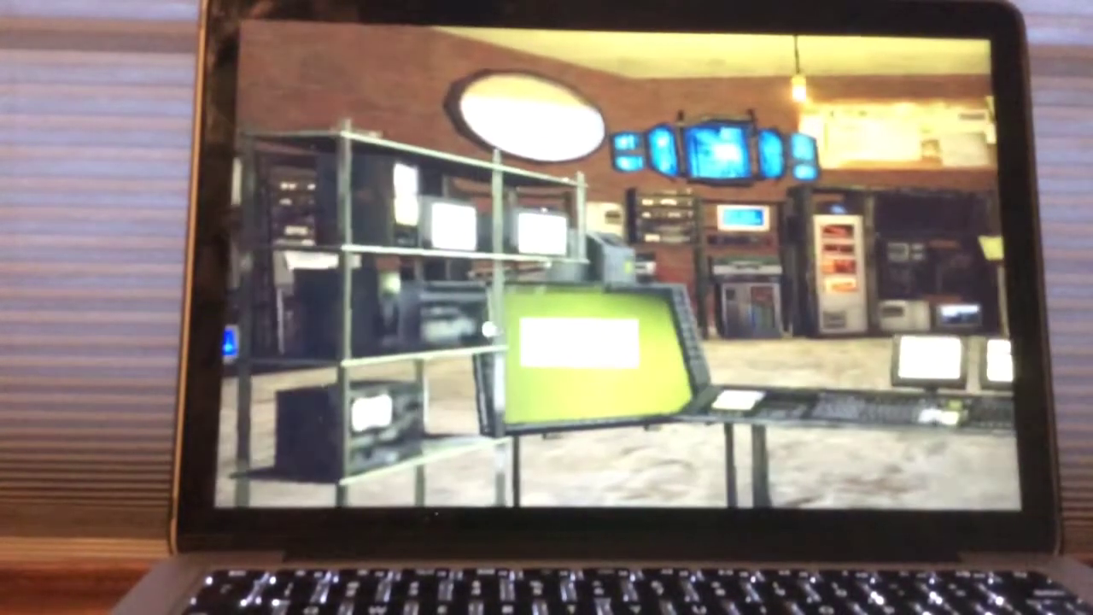
click(406, 277)
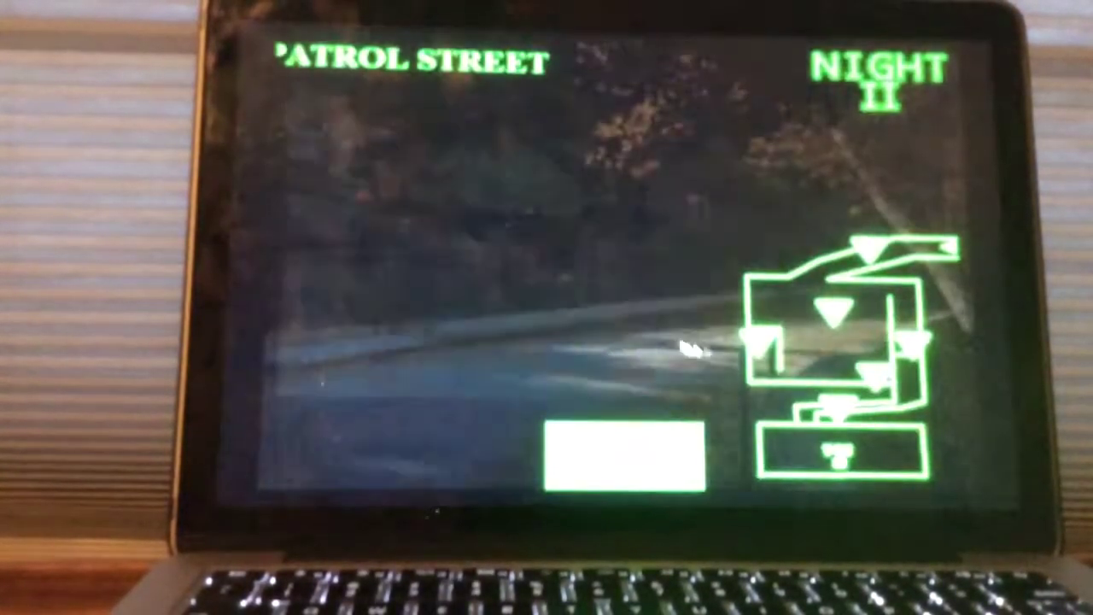
click(768, 354)
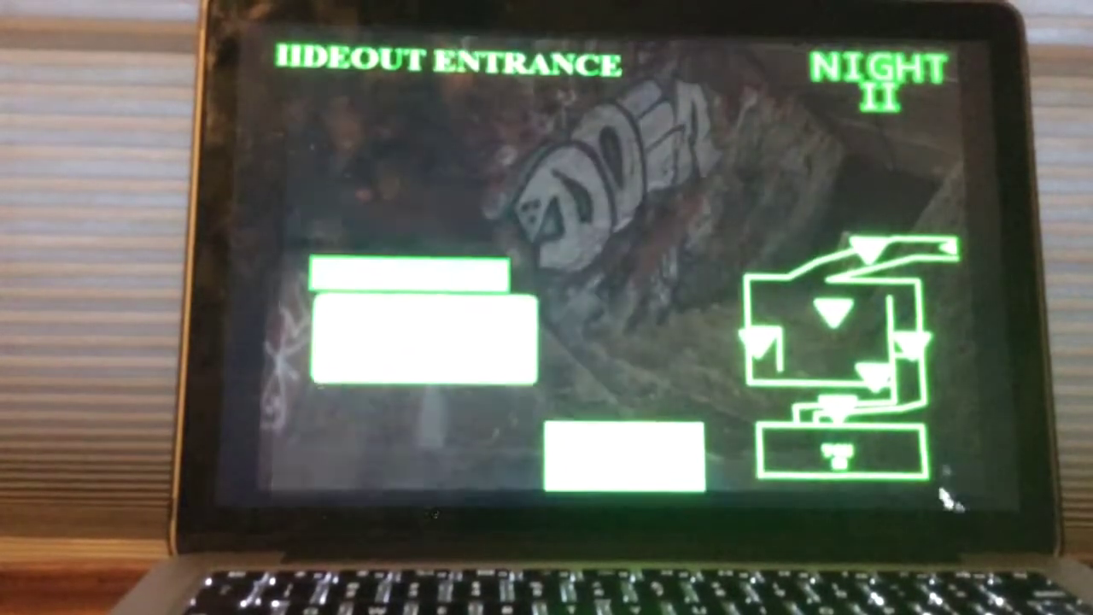
click(867, 252)
click(837, 312)
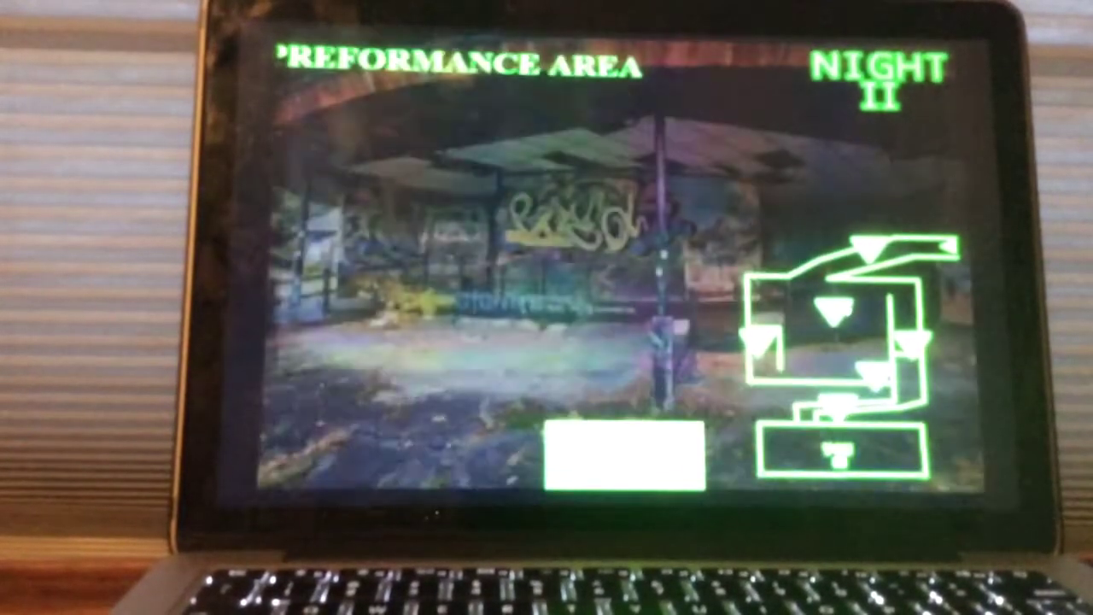
click(867, 251)
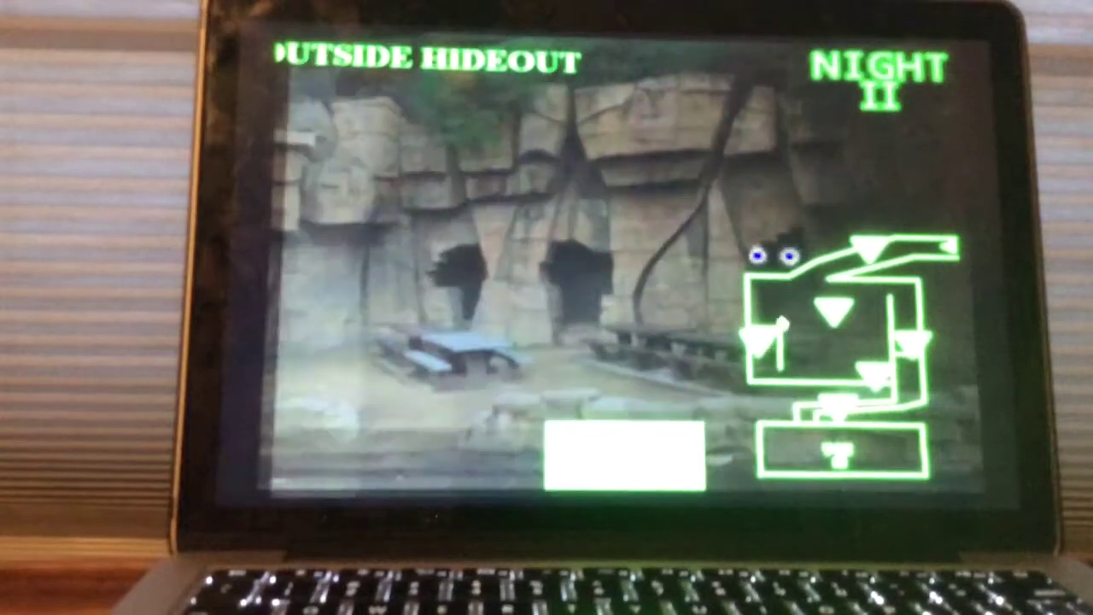
Step: Check Cell Lock I, Patrol Street and Performance Area, then seal the airlock against the clown
click(779, 344)
click(943, 248)
click(837, 312)
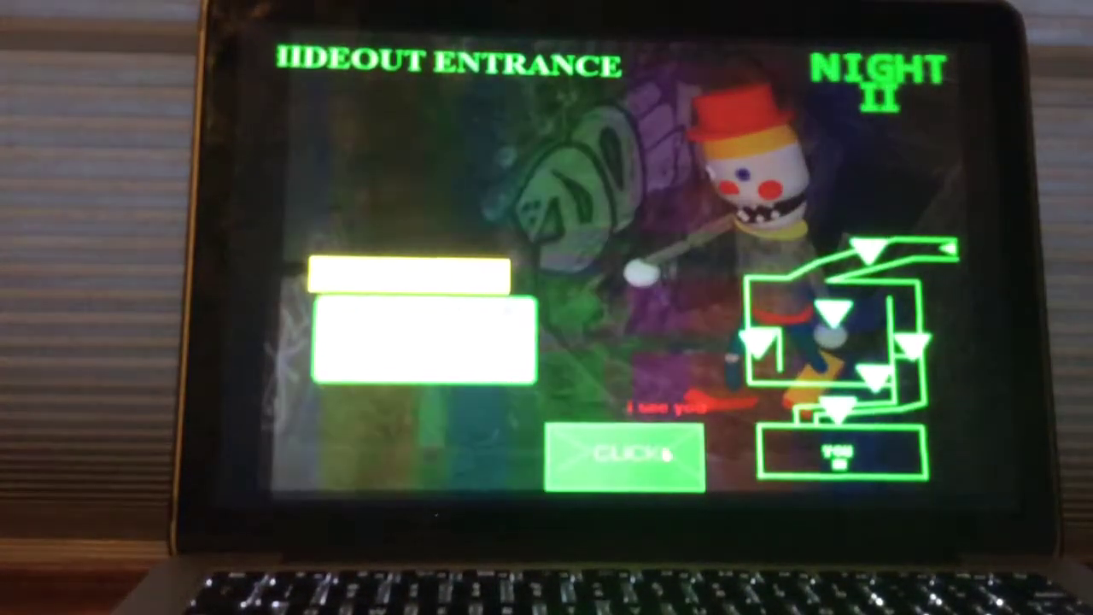
click(667, 455)
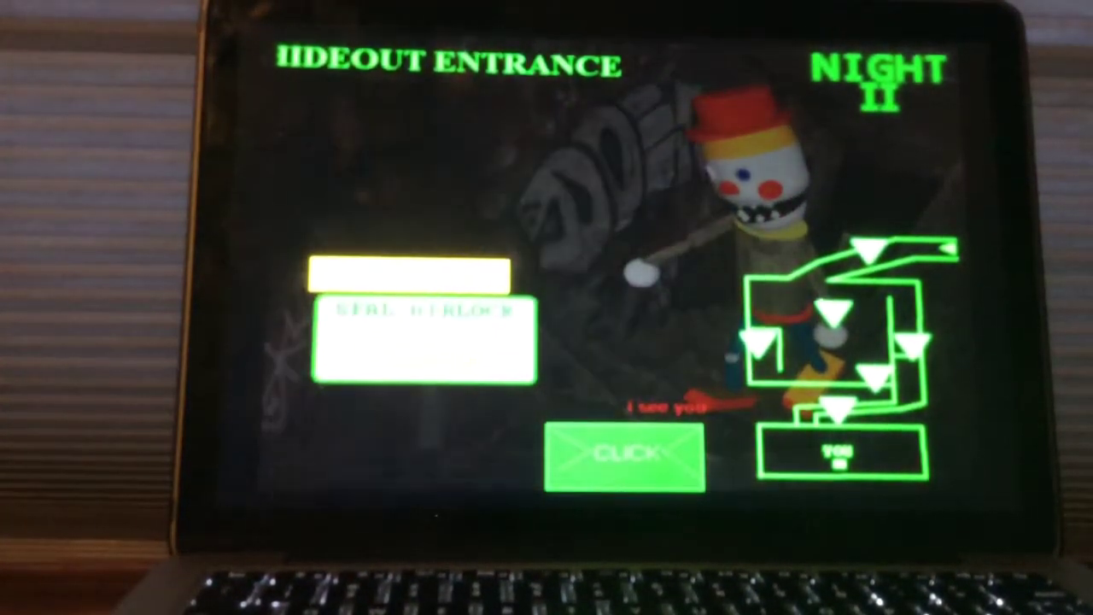
Step: Reopen the cameras and check Cell Lock I and Hideout Entrance, ending on Performance Area
click(871, 257)
click(837, 316)
click(803, 477)
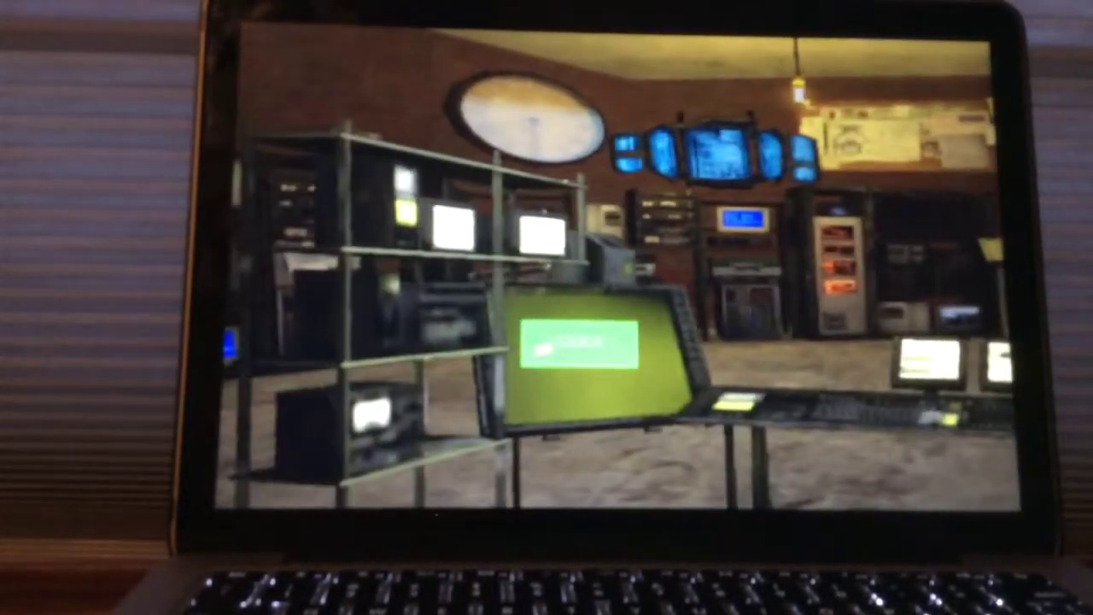
click(803, 477)
click(837, 410)
click(871, 257)
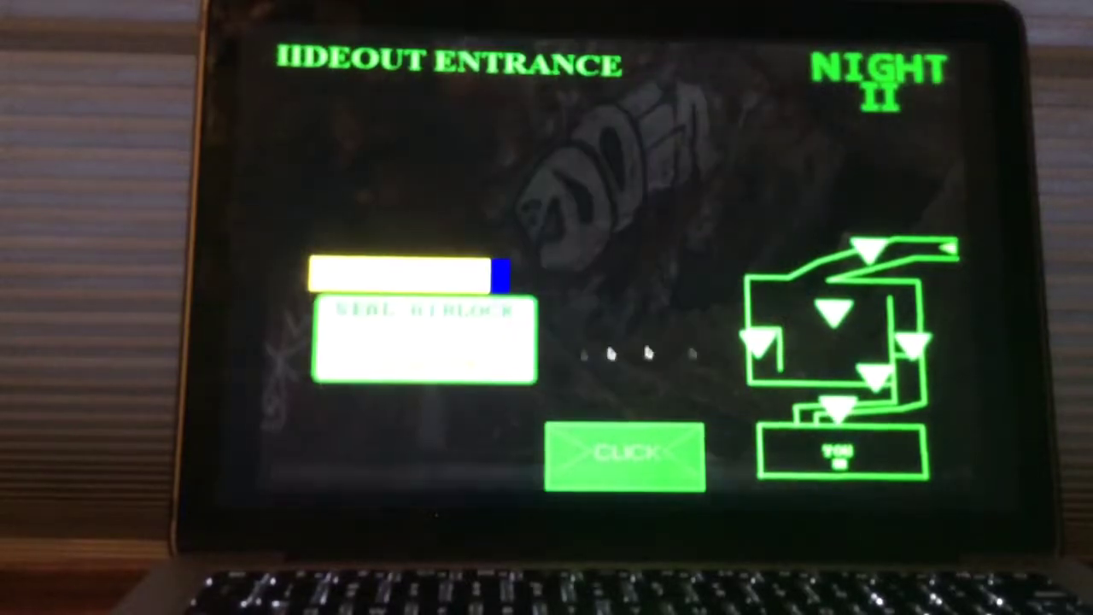
click(837, 410)
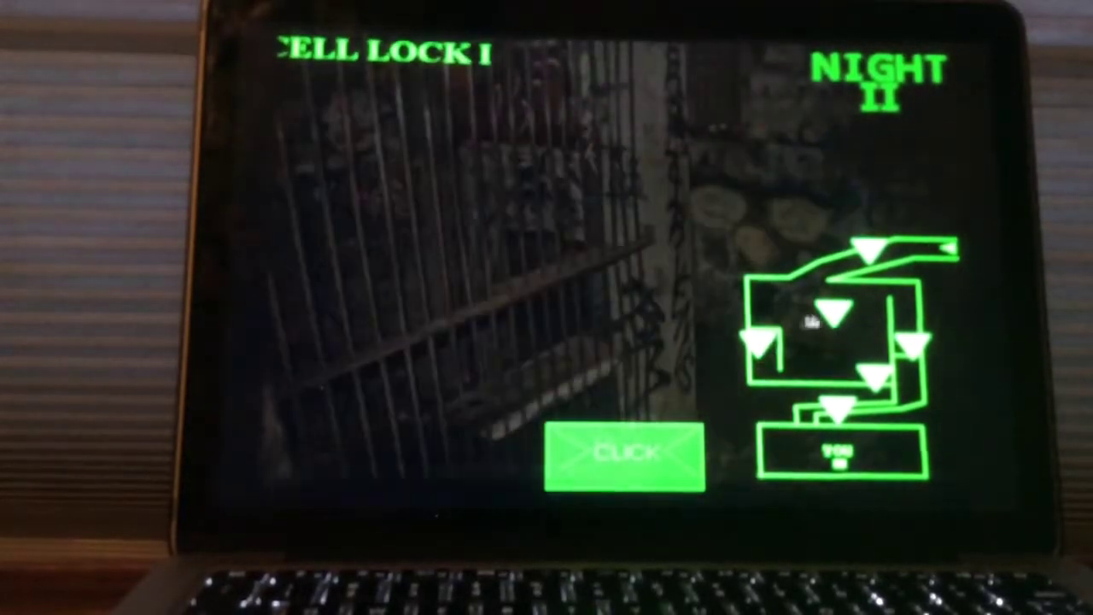
click(837, 316)
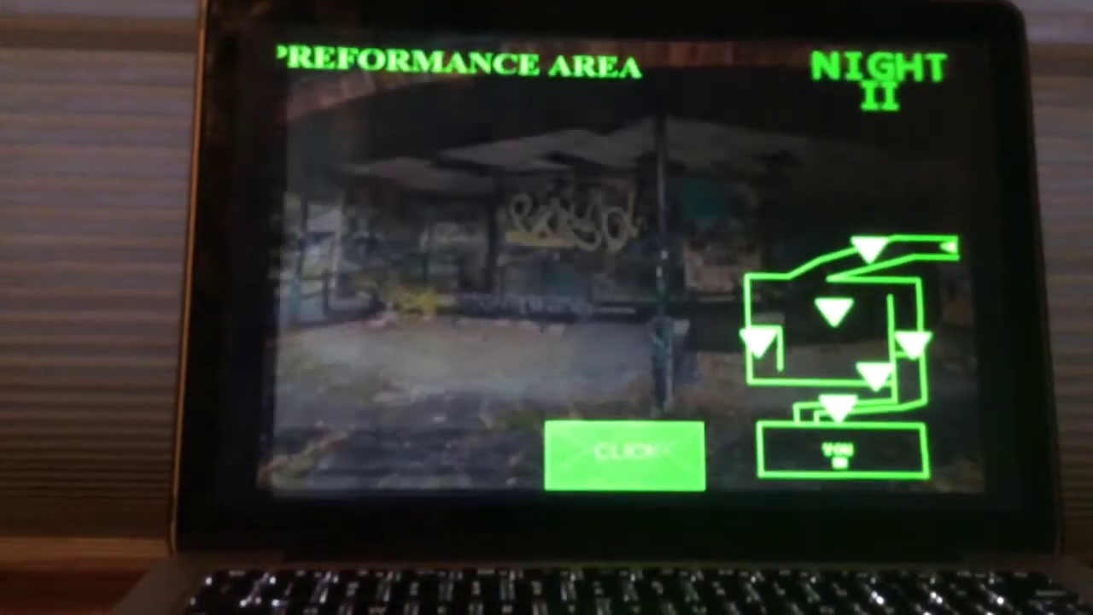
Step: Flip between the Outside Hideout feed and the nearby hideout camera feeds
click(756, 340)
click(756, 340)
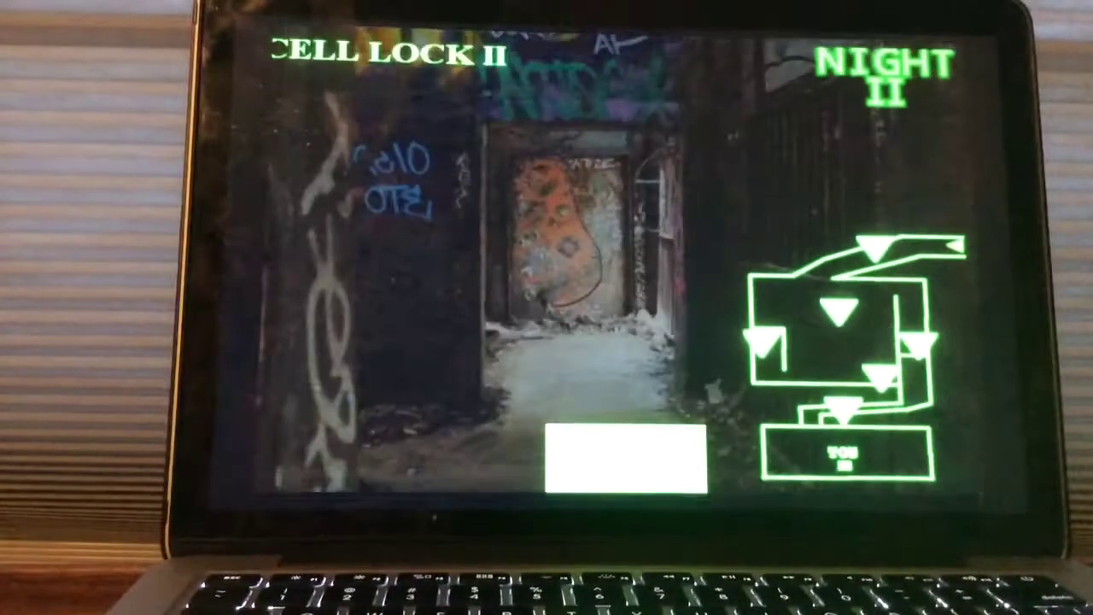
click(871, 248)
click(803, 267)
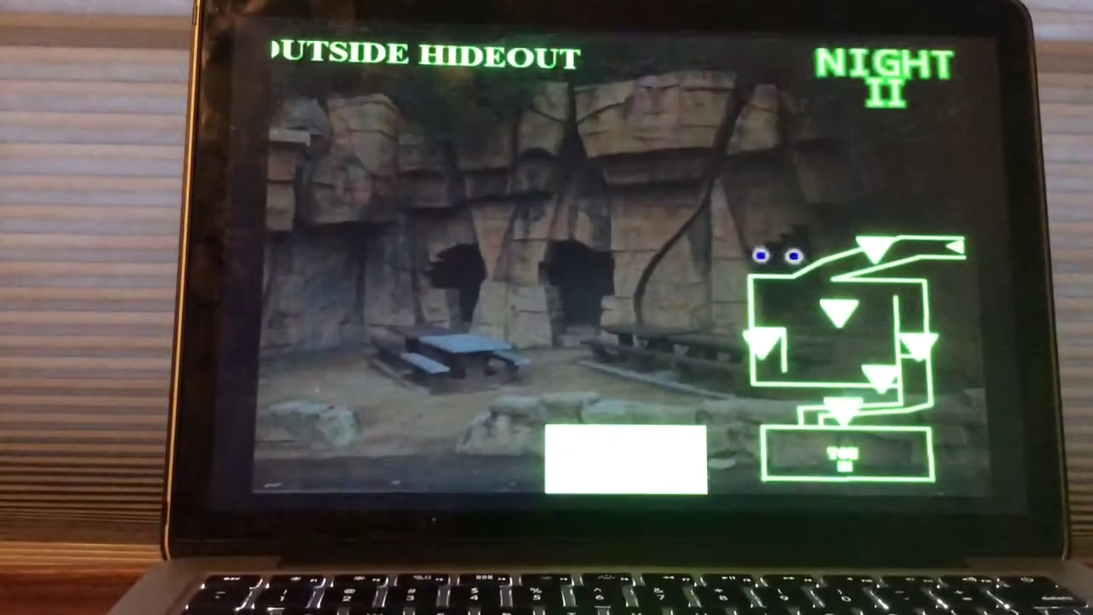
click(842, 312)
click(880, 376)
click(803, 267)
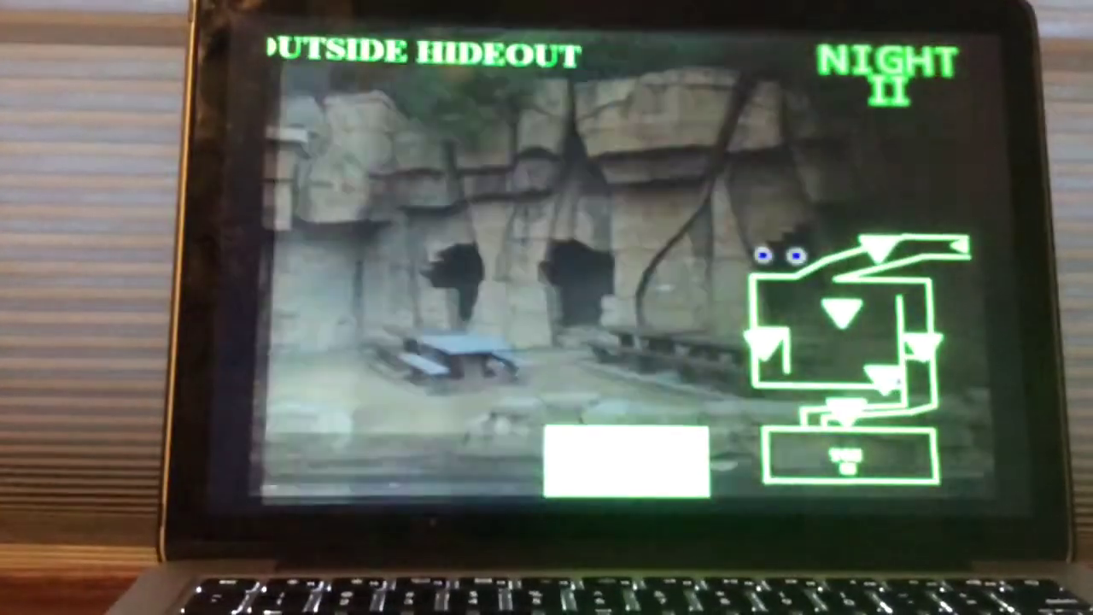
Step: Glance at Performance Area and Cell Lock II, returning to Outside Hideout
click(872, 248)
click(803, 267)
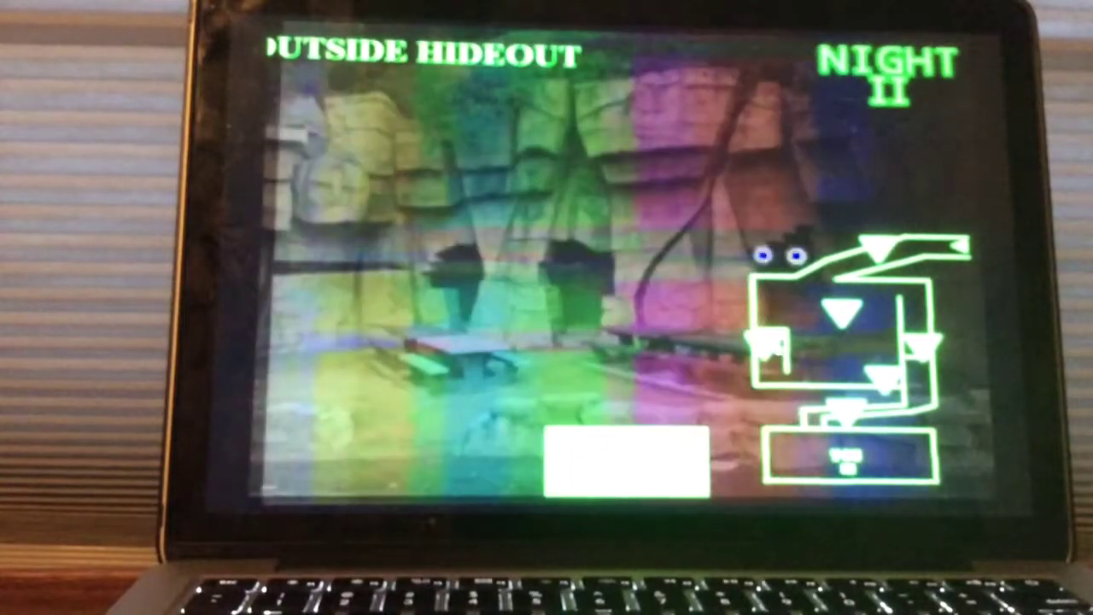
click(871, 248)
click(842, 311)
click(918, 345)
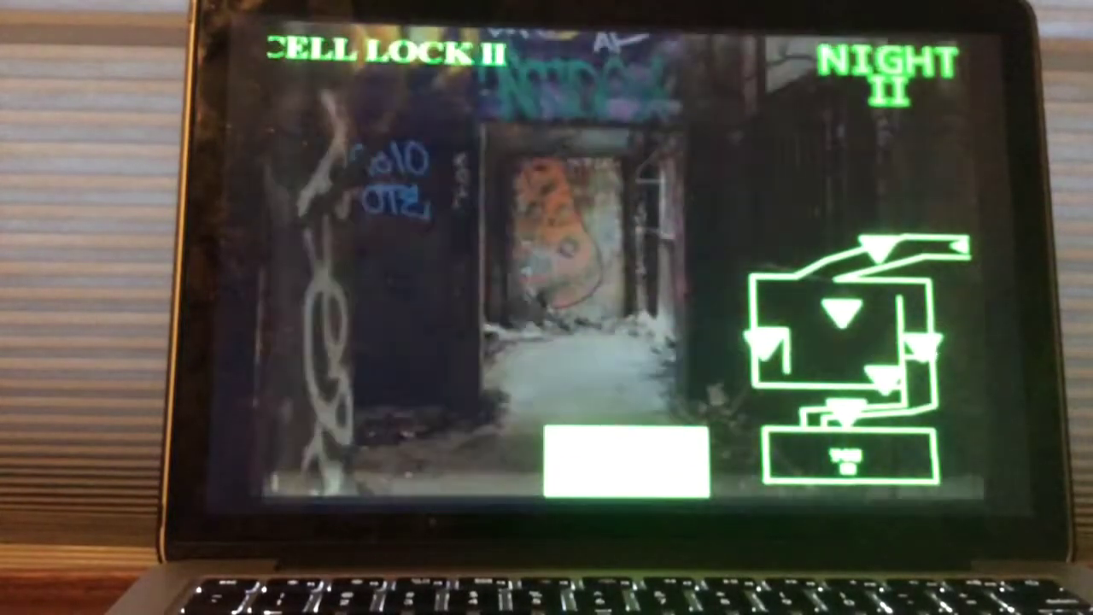
click(778, 256)
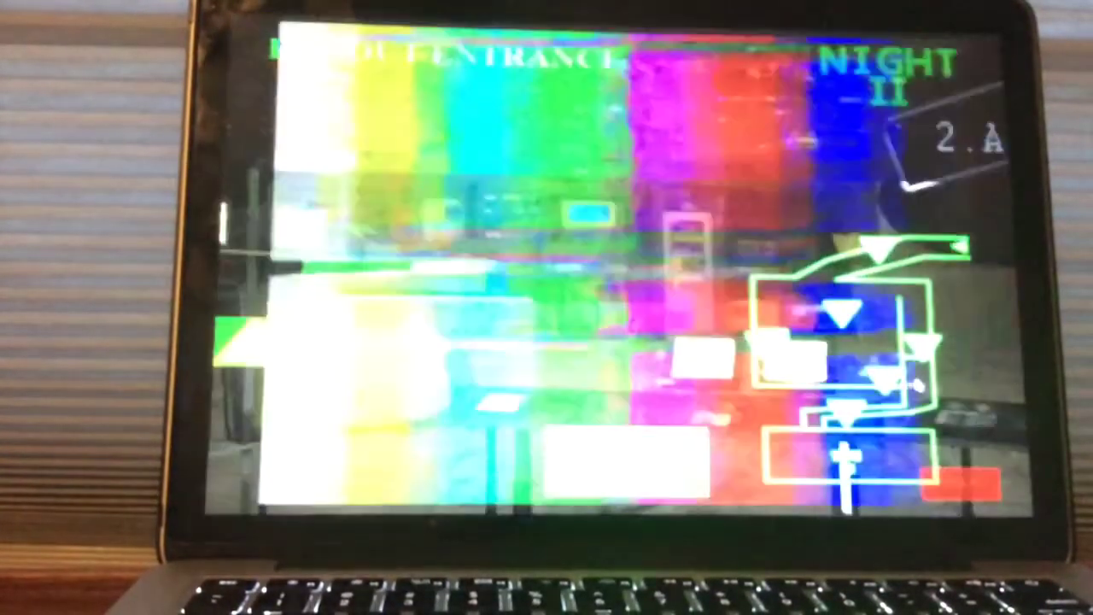
click(628, 465)
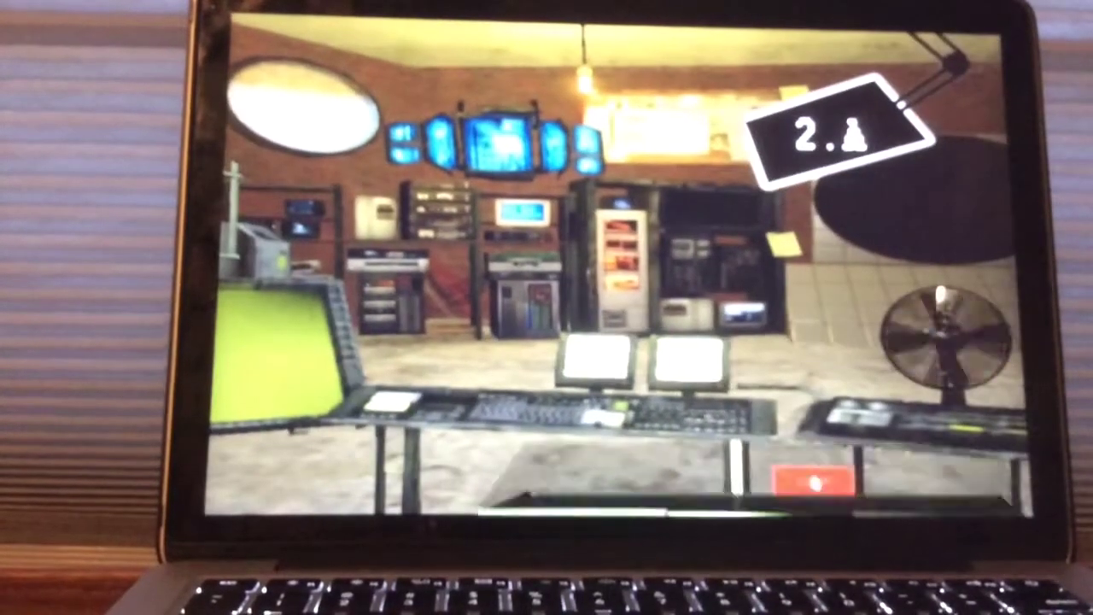
Step: Toggle the cams/airlock controls, reopen the monitor, and check Patrol Street and Hideout Entrance
click(837, 483)
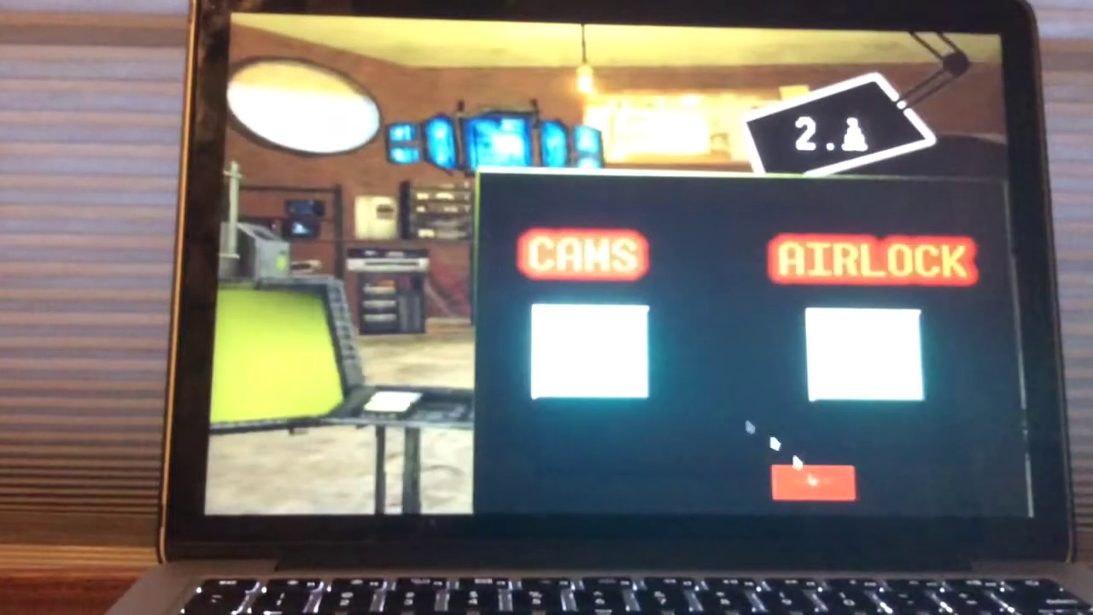
click(812, 483)
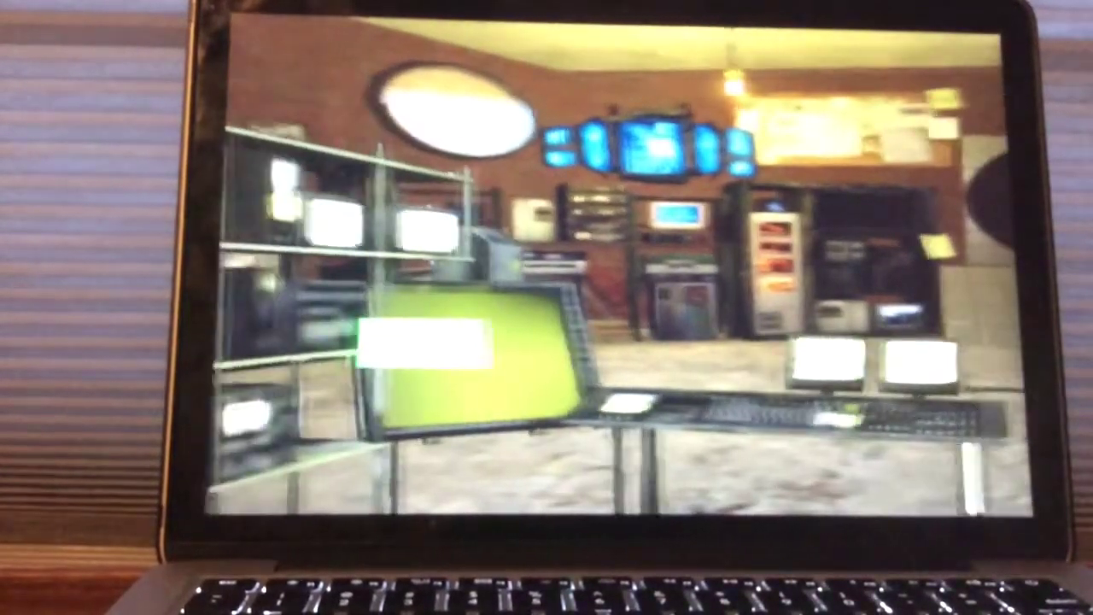
click(282, 188)
click(879, 252)
click(841, 312)
click(768, 342)
click(884, 376)
click(841, 414)
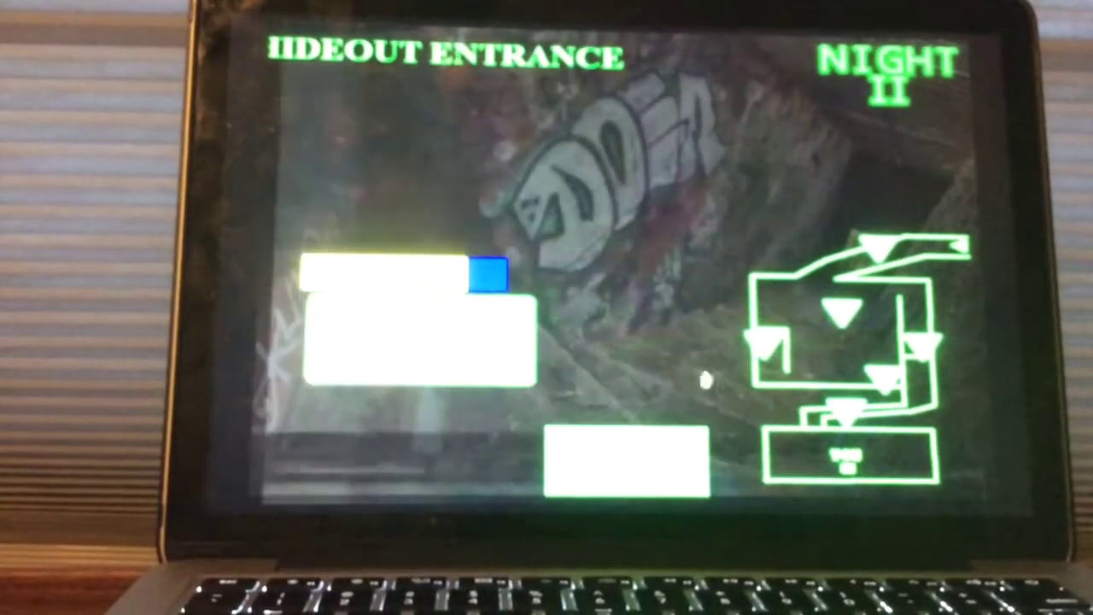
Step: Cycle the Cell Lock II, Performance Area and Patrol Street feeds until the clown ends the night
click(769, 342)
click(880, 252)
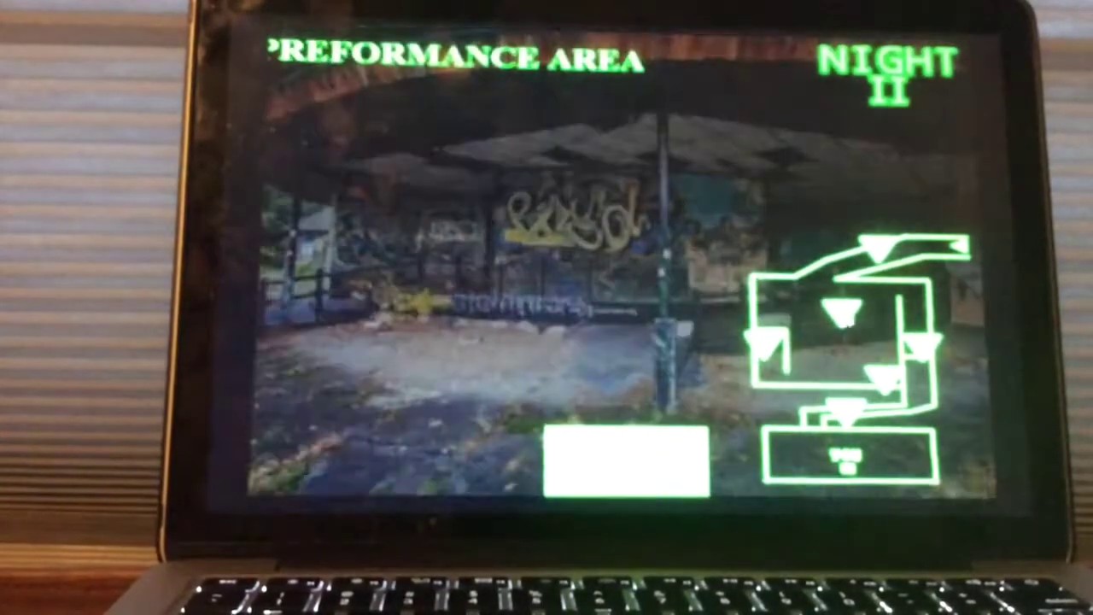
click(922, 346)
click(842, 311)
click(879, 252)
click(884, 376)
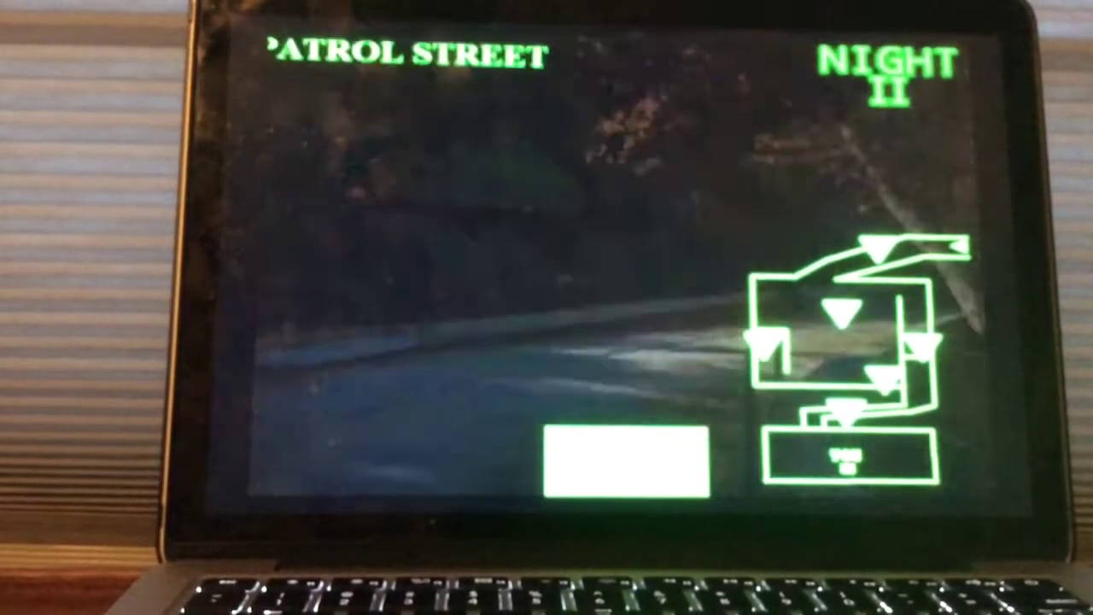
key(space)
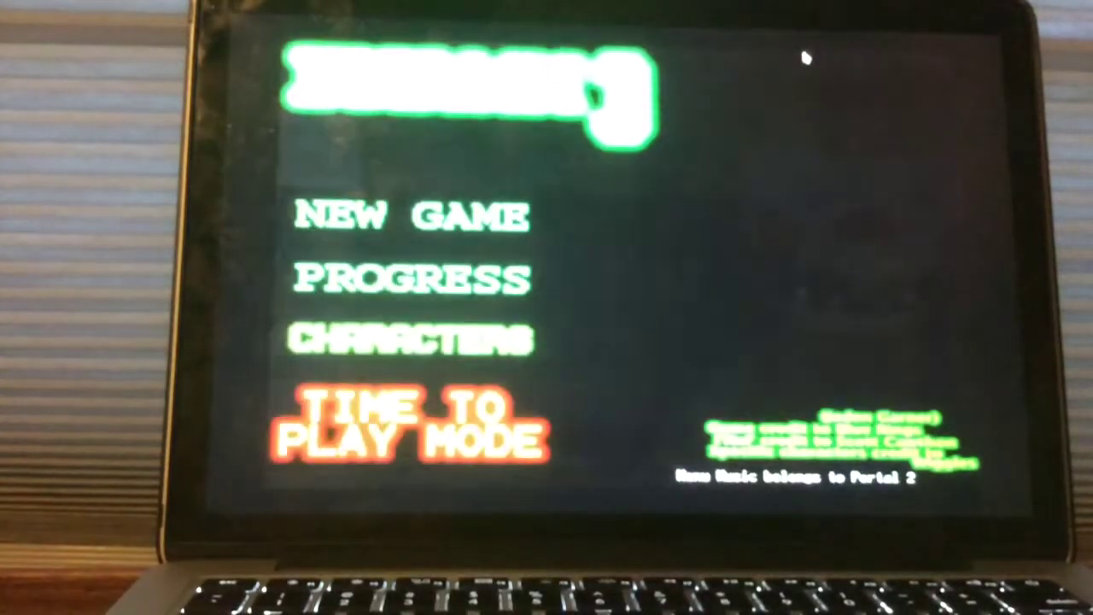
Step: Pick the menu option to continue to the second night
click(457, 282)
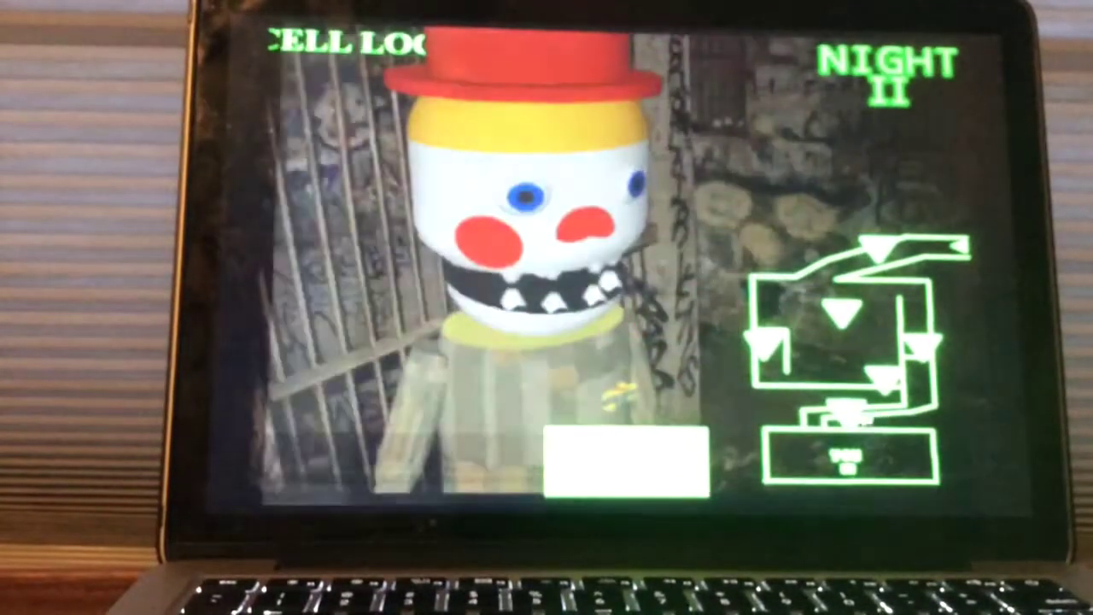
Step: Check the Performance Area and Patrol Street feeds, then bring the camera monitor back up
click(842, 316)
click(924, 346)
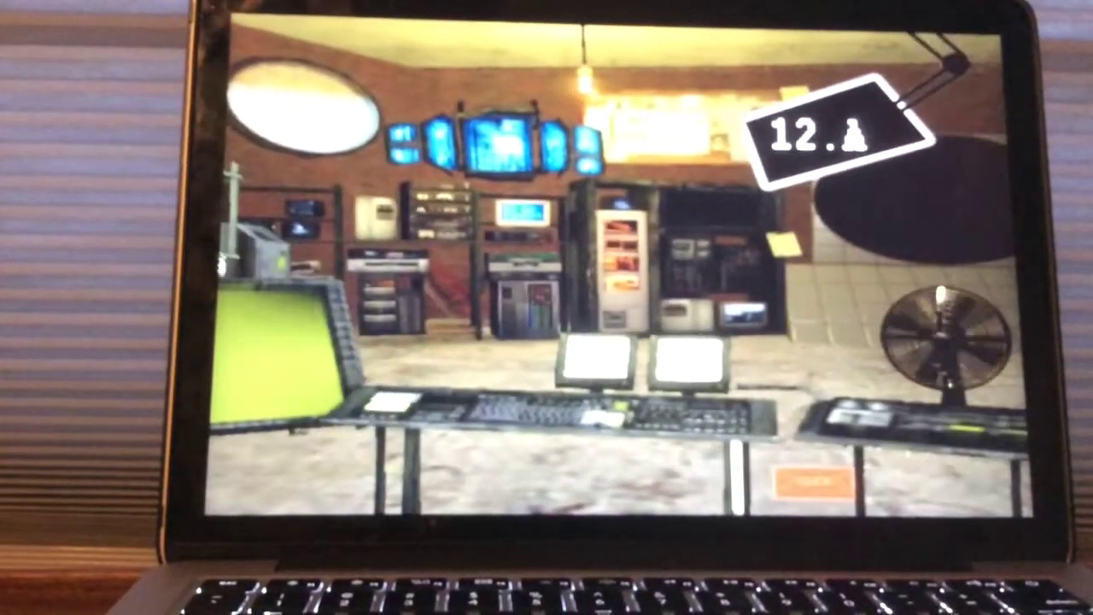
key(space)
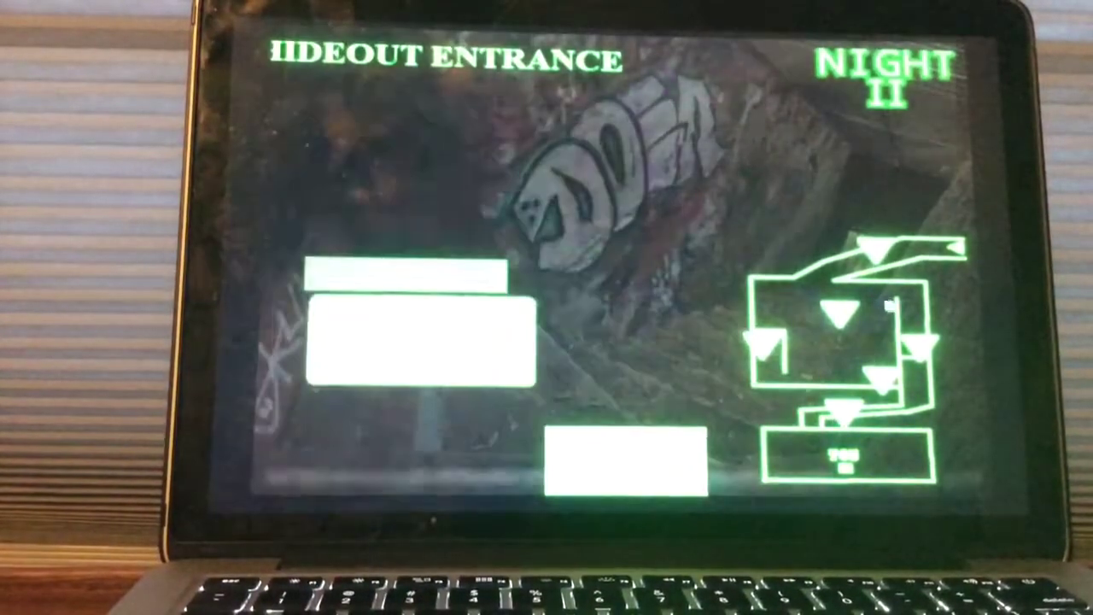
Step: Cycle the Performance Area, Patrol Street and Cell Lock I feeds, ending on Cell Lock II
click(895, 254)
click(897, 250)
click(769, 348)
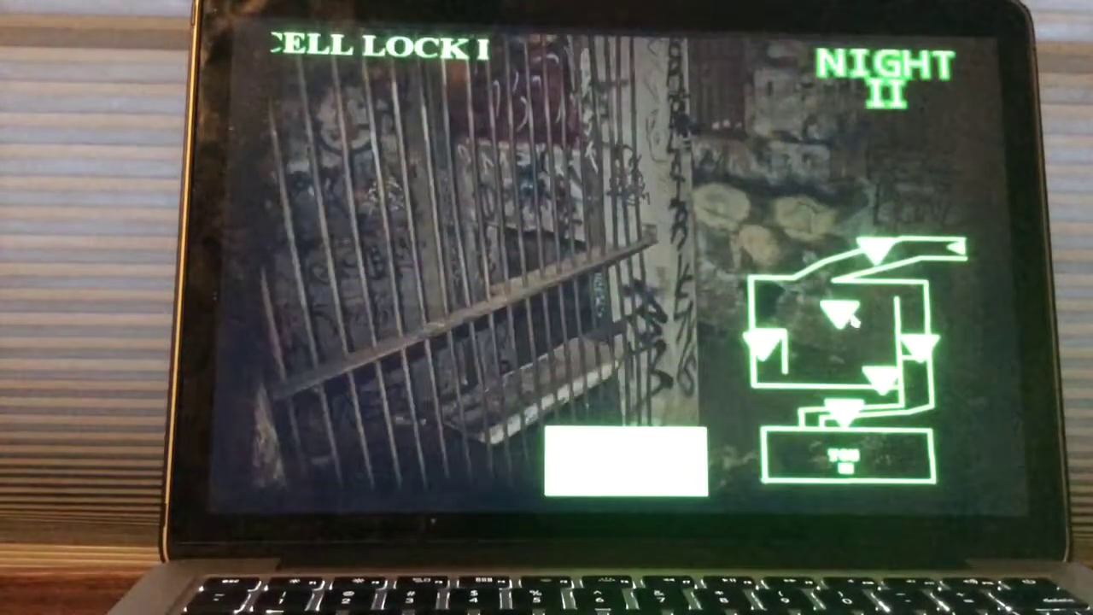
click(845, 316)
click(769, 348)
click(876, 252)
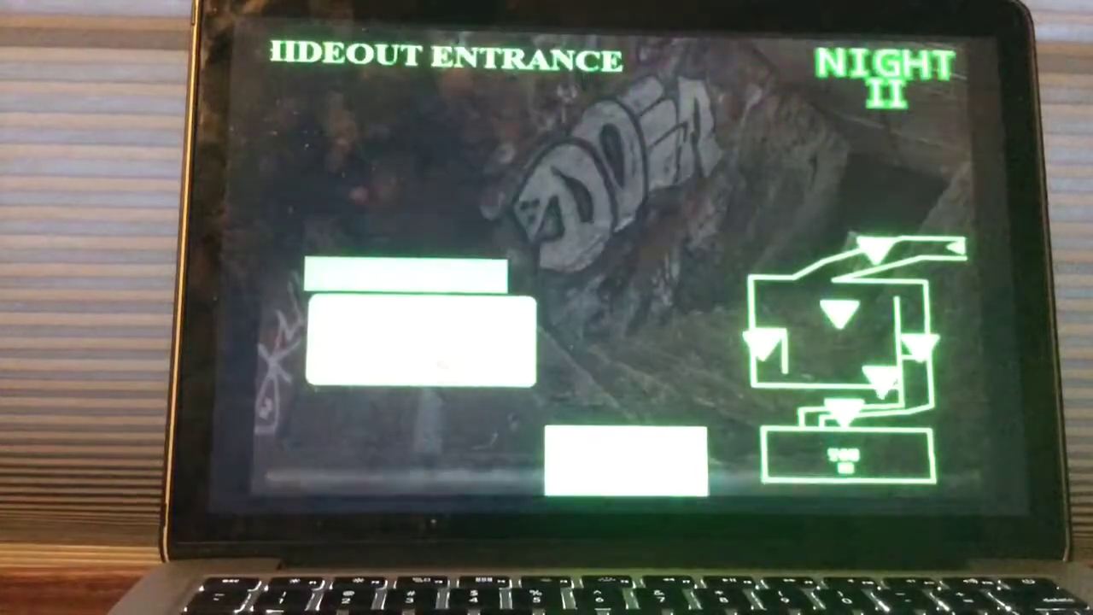
click(952, 247)
click(923, 346)
Step: Check Outside Hideout, Performance Area and Patrol Street, then lower and raise the monitor
click(952, 248)
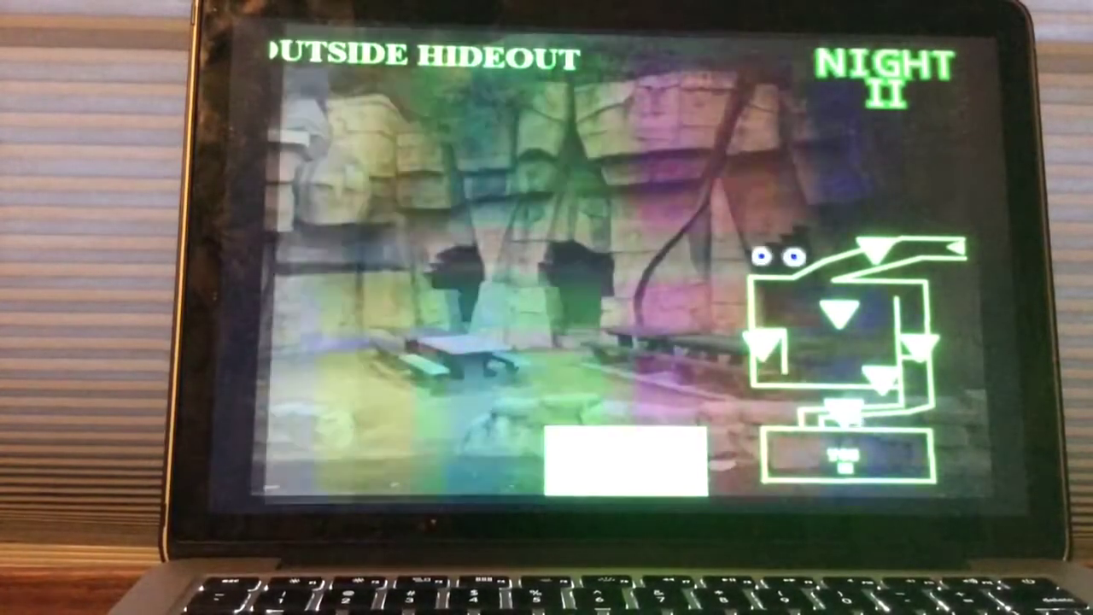
click(875, 252)
click(769, 348)
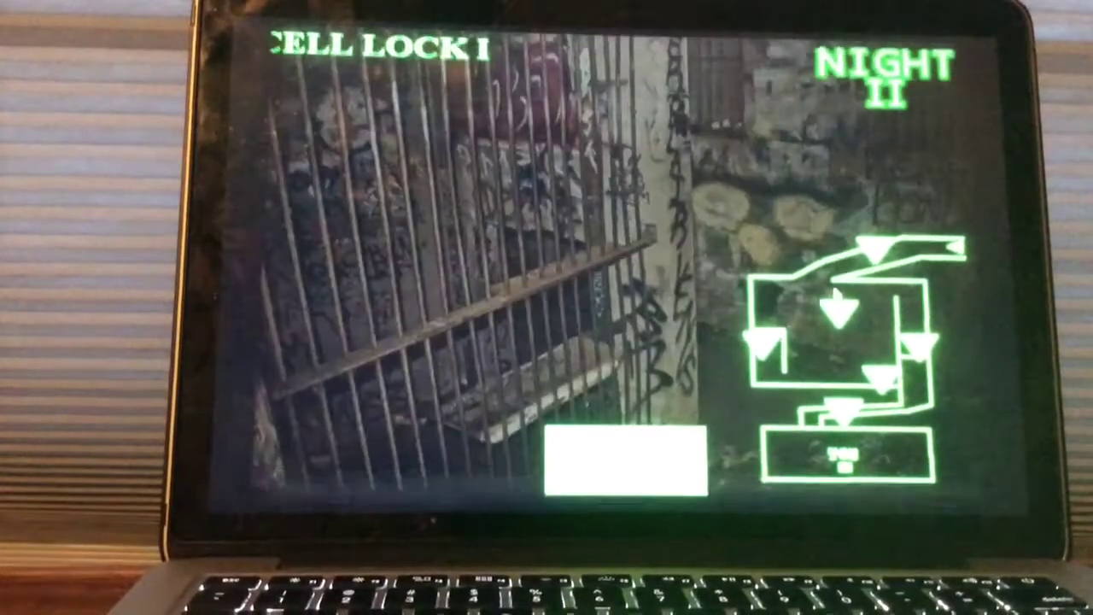
click(845, 316)
click(880, 376)
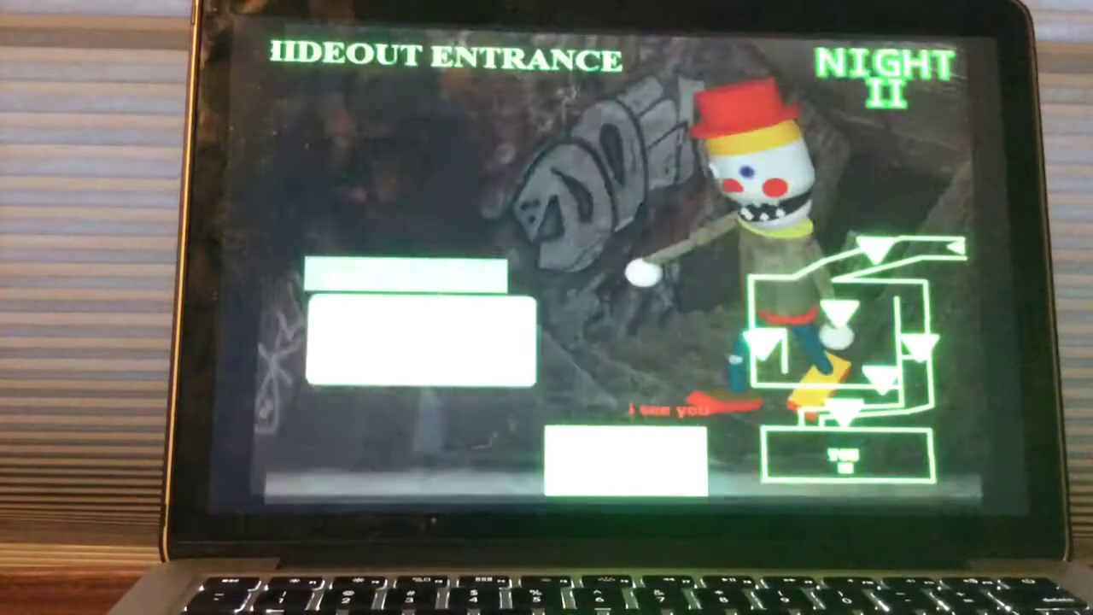
key(space)
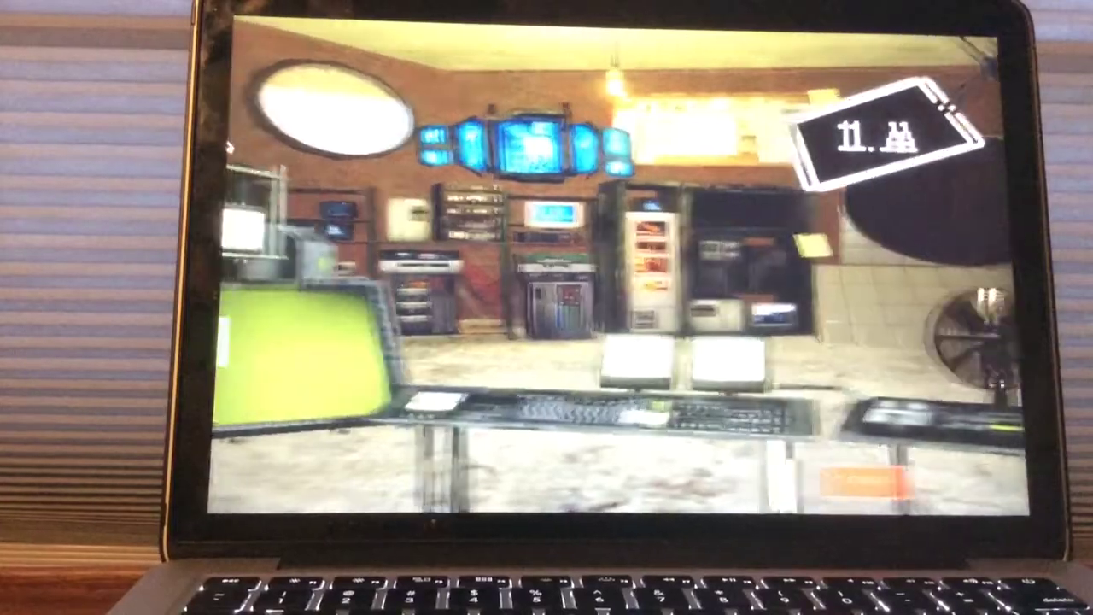
key(space)
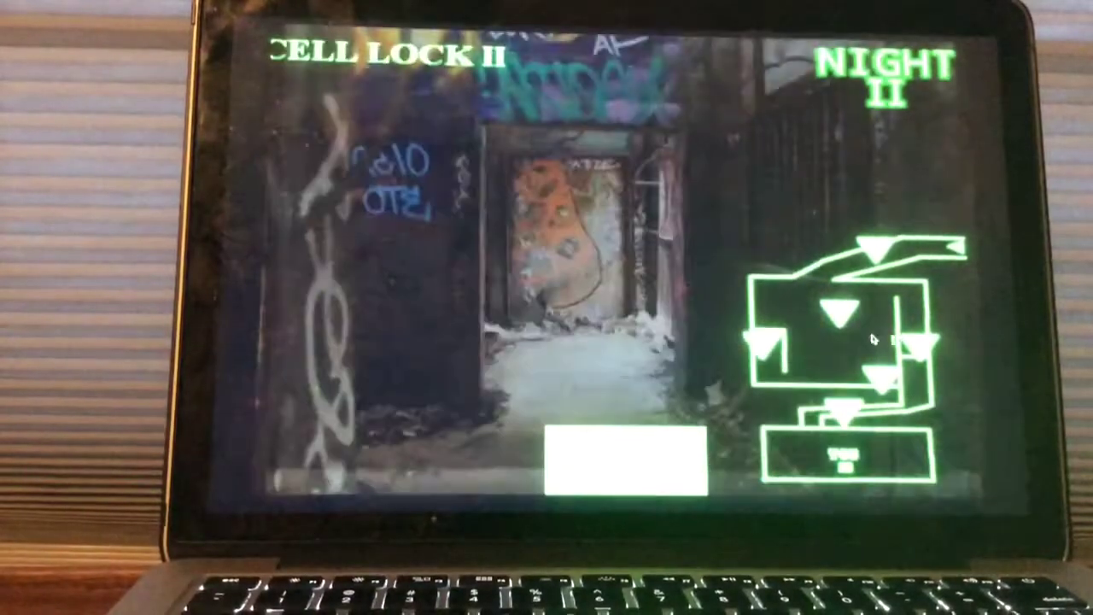
Step: Check the hideout cameras through Hideout Entrance, then toggle the cams/airlock controls
click(884, 380)
click(884, 252)
key(space)
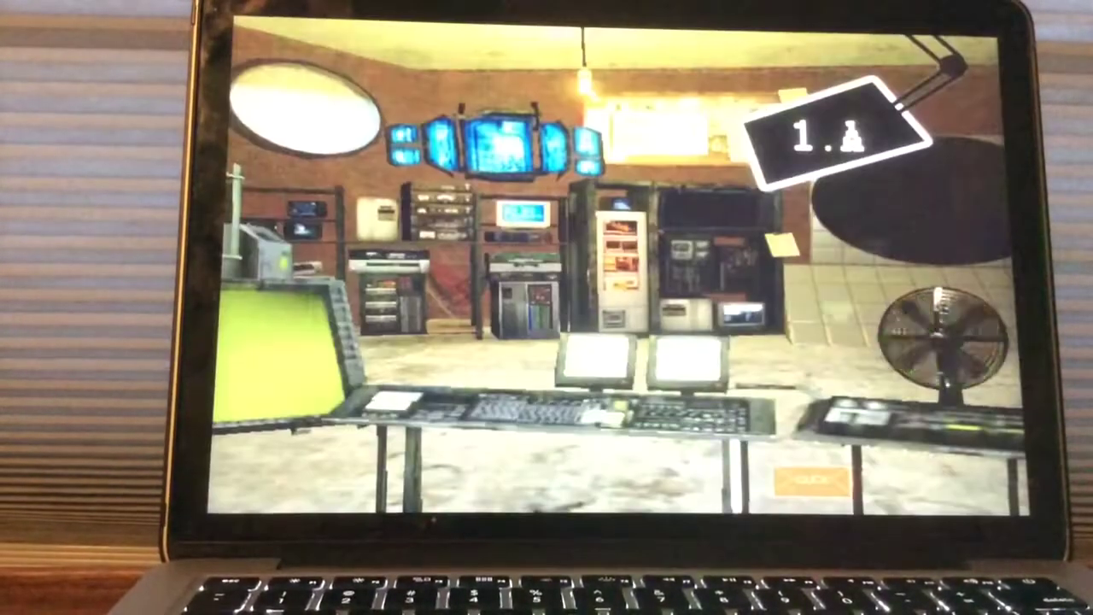
click(811, 482)
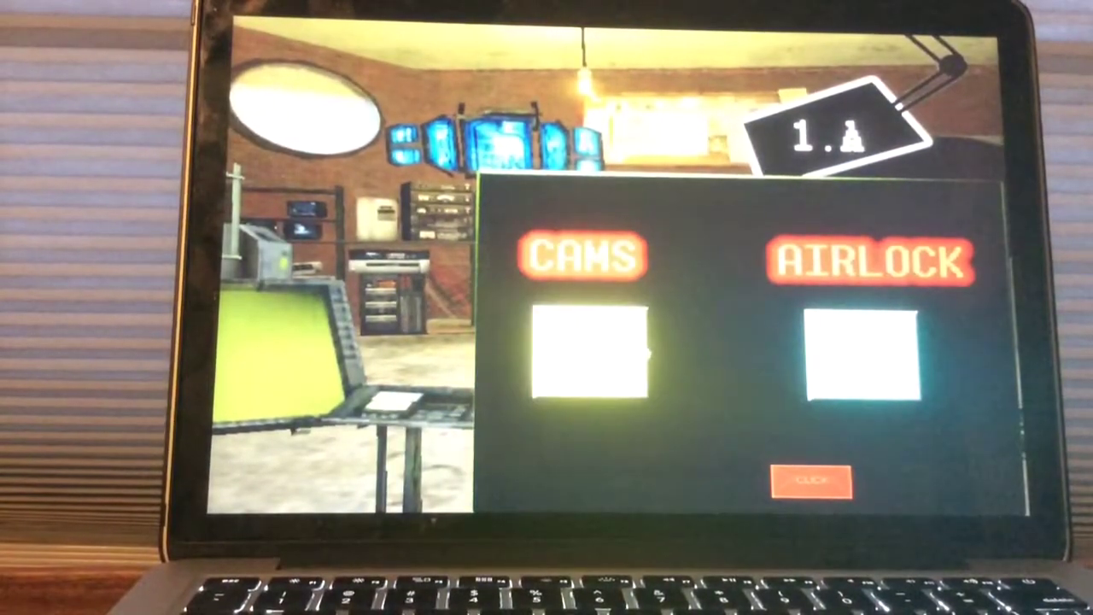
click(811, 483)
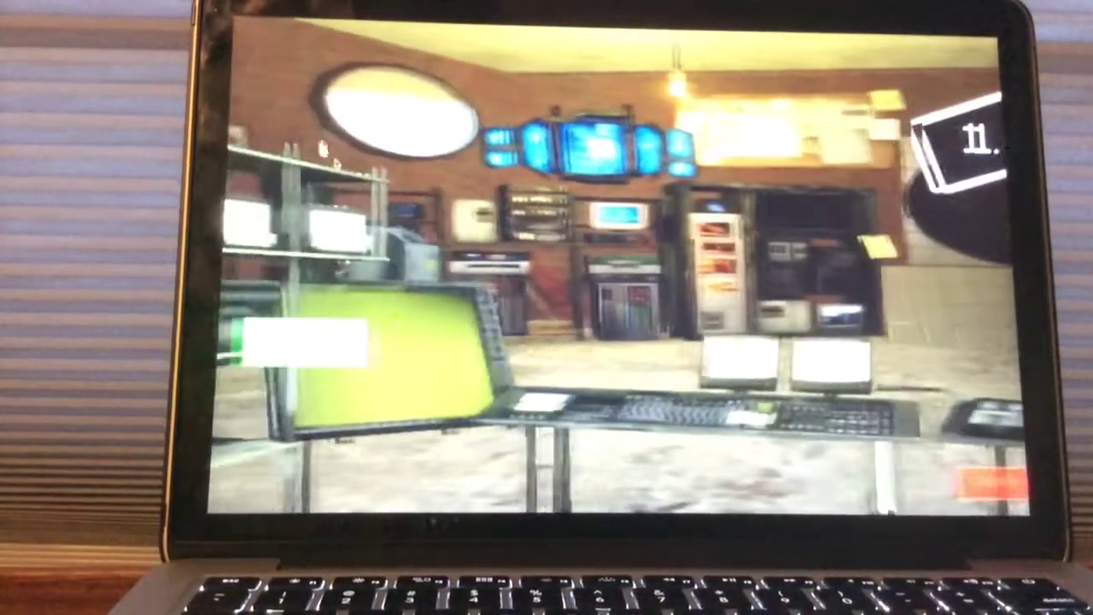
Step: Flip Cell Lock I, Performance Area, Cell Lock II and Patrol Street, landing on Outside Hideout
key(space)
click(841, 316)
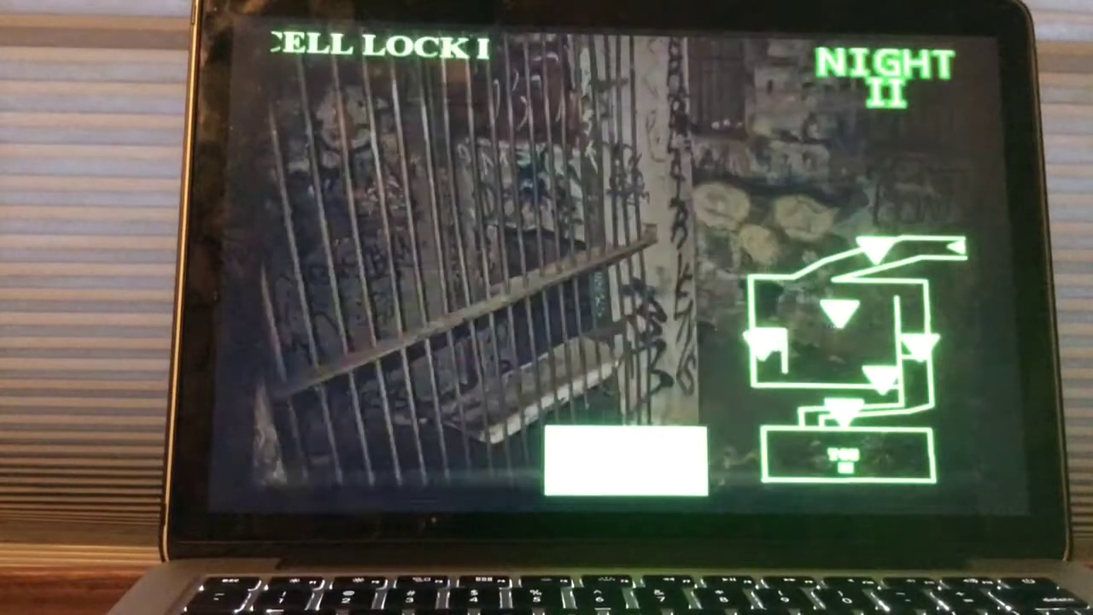
click(919, 346)
click(880, 376)
click(880, 250)
click(765, 346)
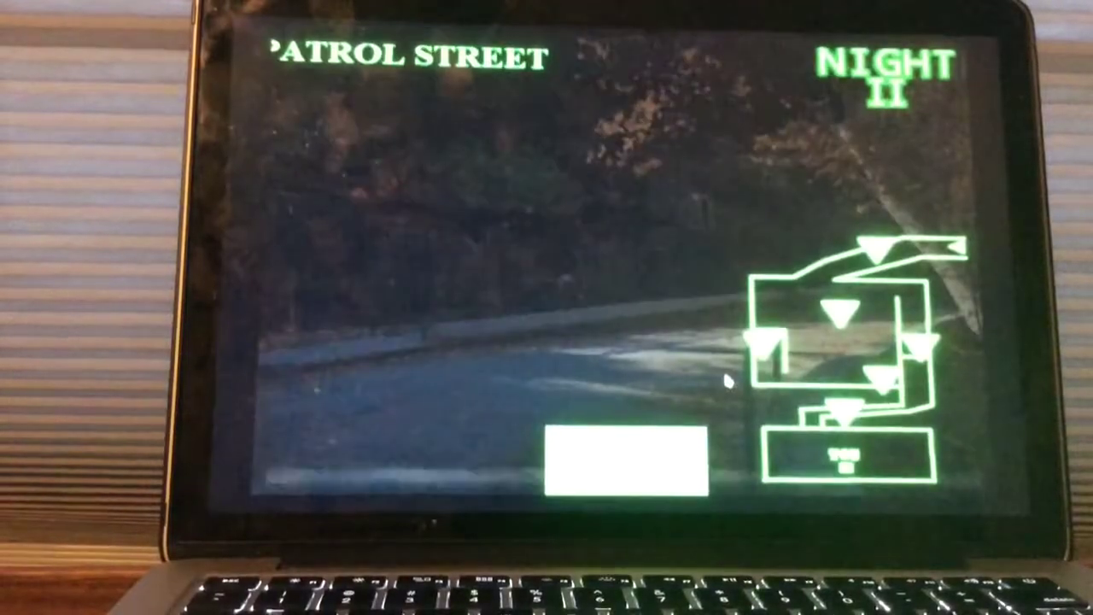
Step: Check the Cell Lock I, Hideout Entrance, Patrol Street and Performance Area feeds
click(769, 346)
click(841, 312)
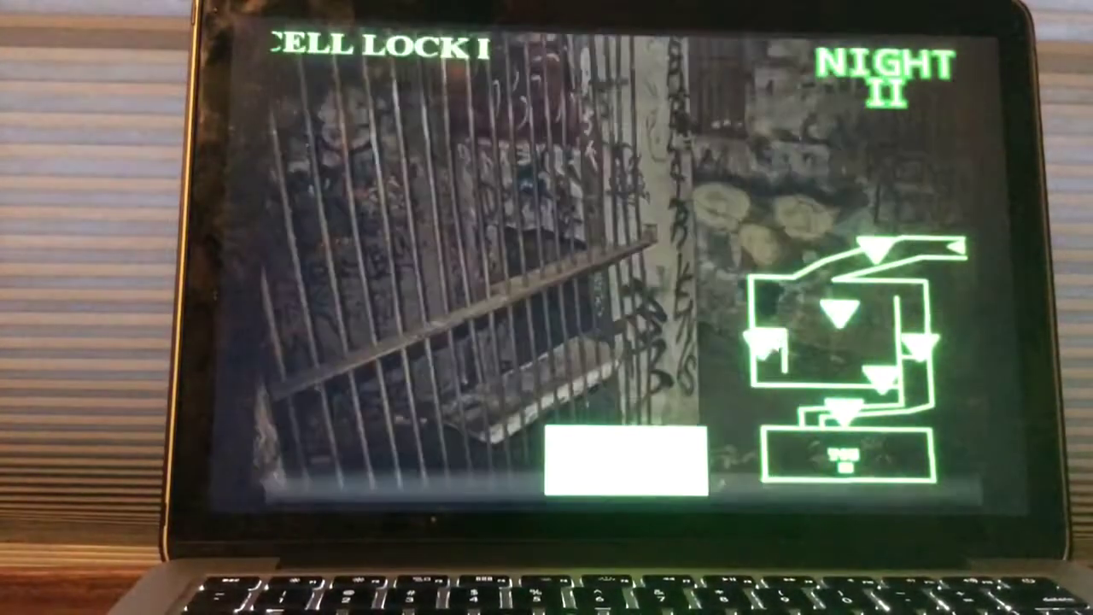
click(797, 391)
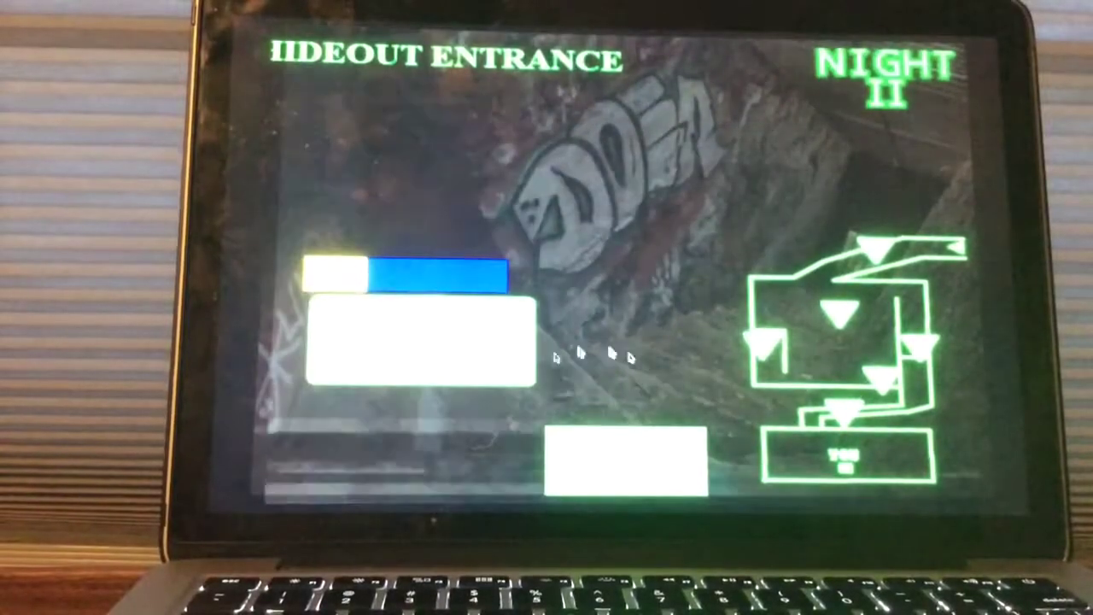
click(827, 286)
click(841, 312)
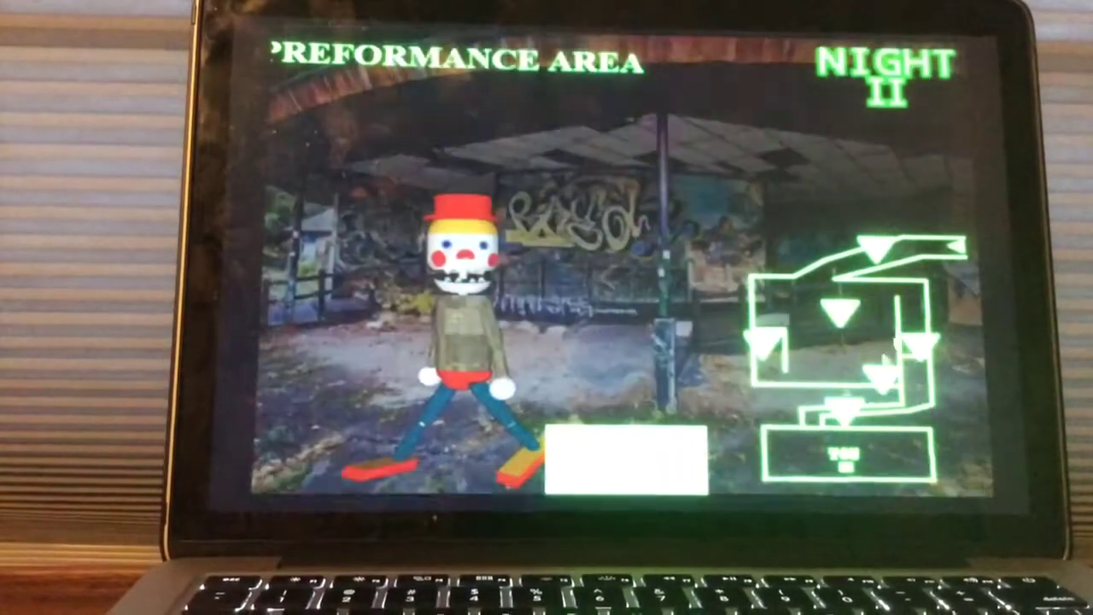
Step: Close the cameras and controls, then return to the Outside Hideout feed
click(837, 462)
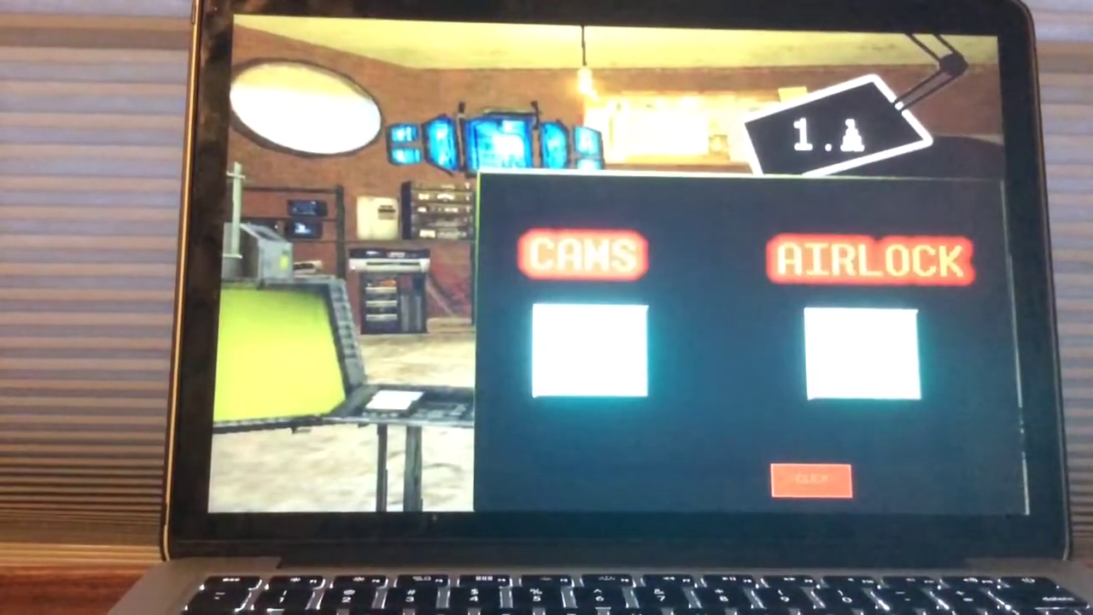
click(812, 480)
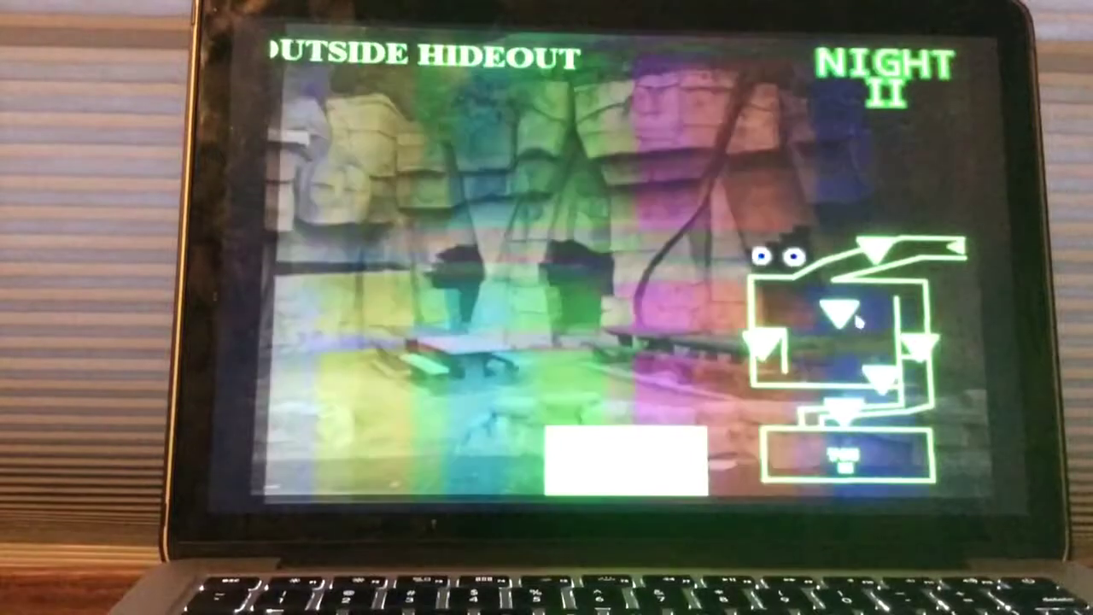
click(837, 315)
Step: Cycle Patrol Street, Cell Lock II and Cell Lock I to spot the clown at Hideout Entrance, then retreat
click(876, 250)
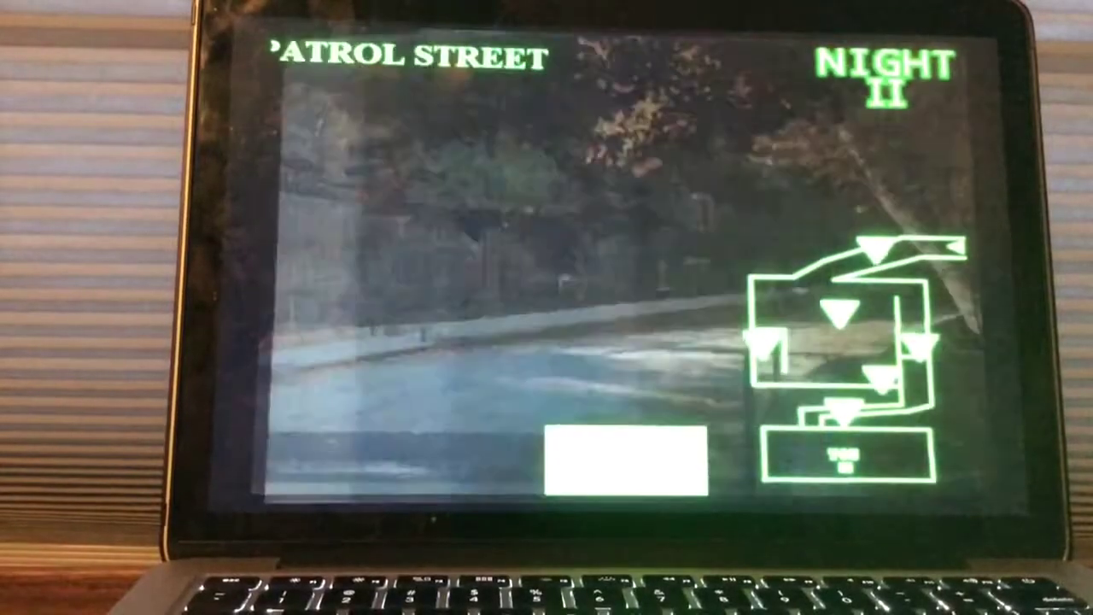
click(918, 346)
click(875, 250)
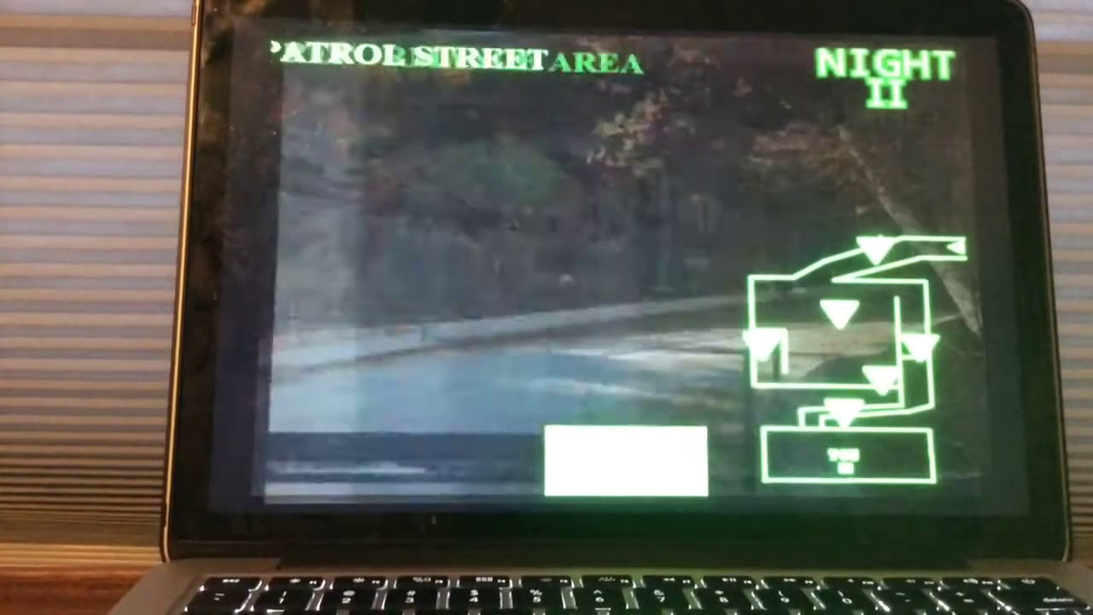
click(766, 343)
click(837, 315)
click(769, 345)
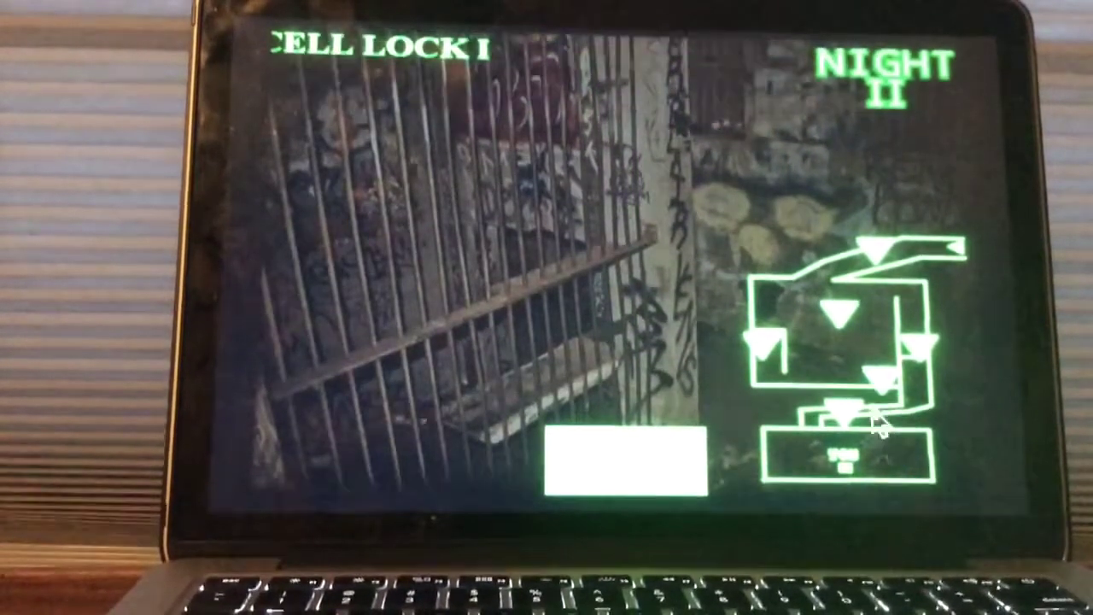
click(820, 392)
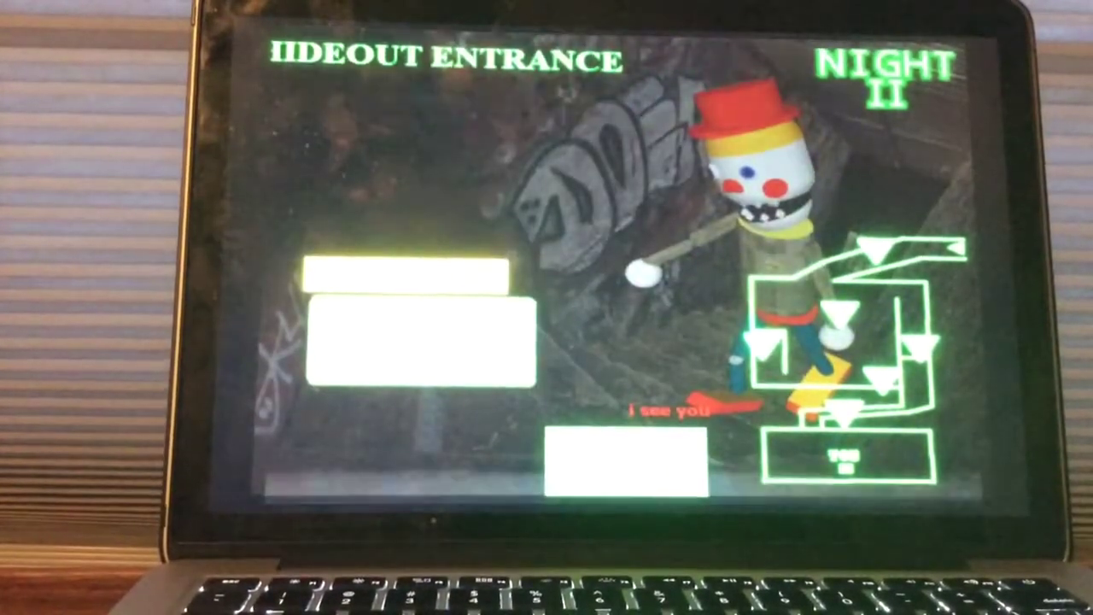
click(626, 461)
Step: Toggle the cams/airlock controls twice, then reopen cameras through Cell Lock II to Outside Hideout
click(810, 478)
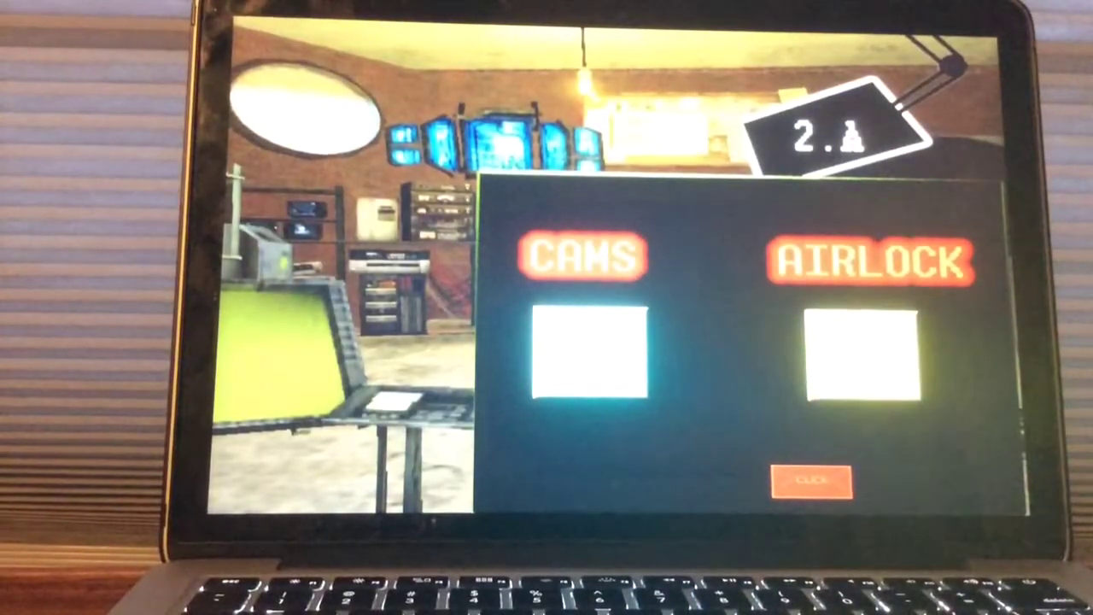
click(811, 482)
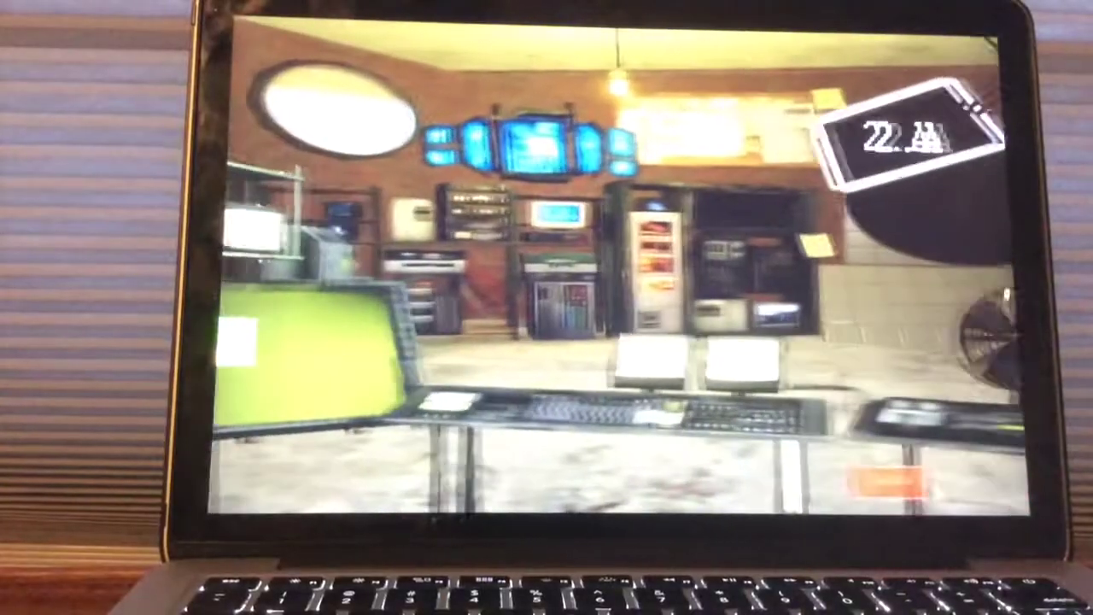
click(818, 470)
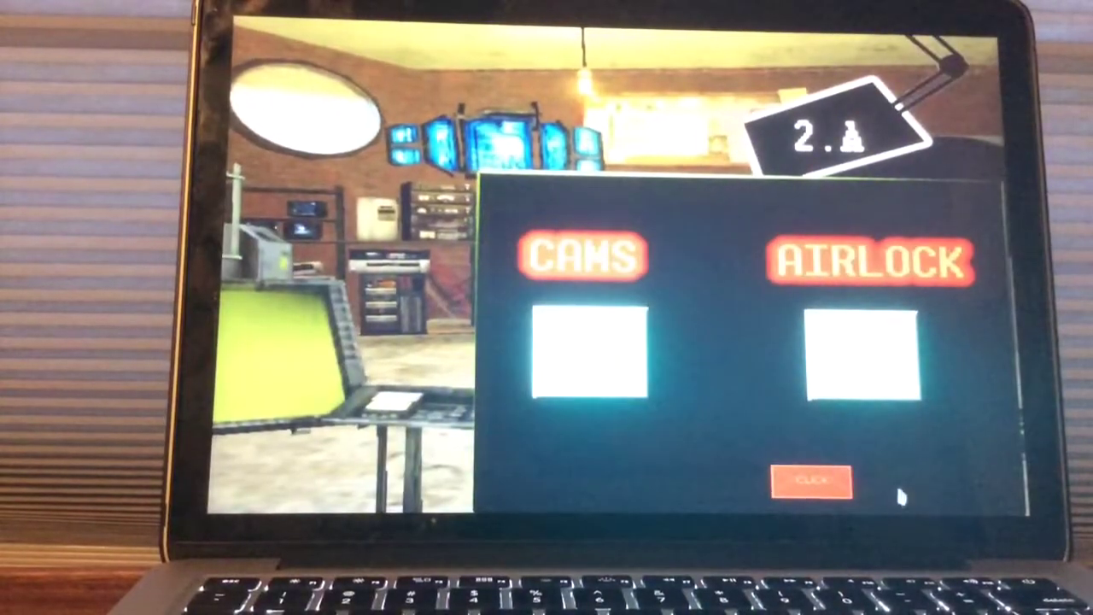
click(812, 480)
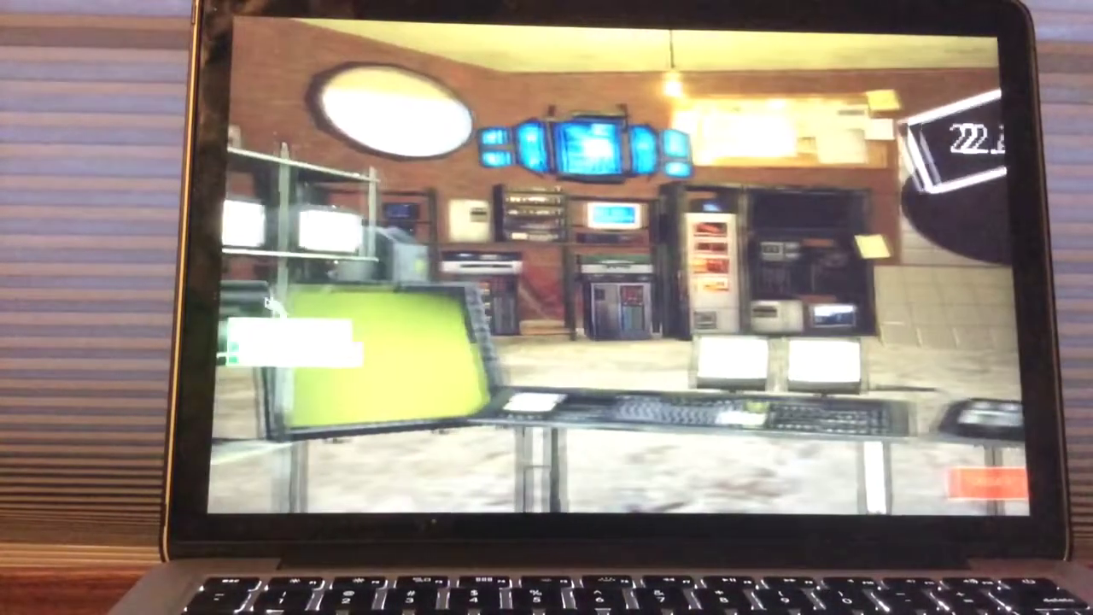
click(982, 478)
click(841, 312)
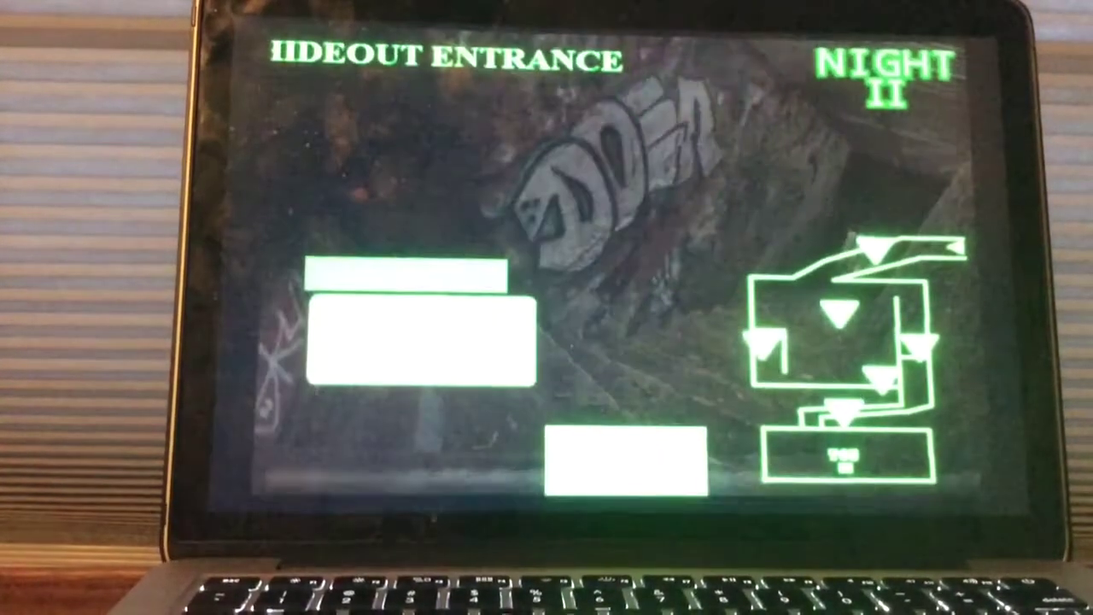
click(768, 346)
click(879, 375)
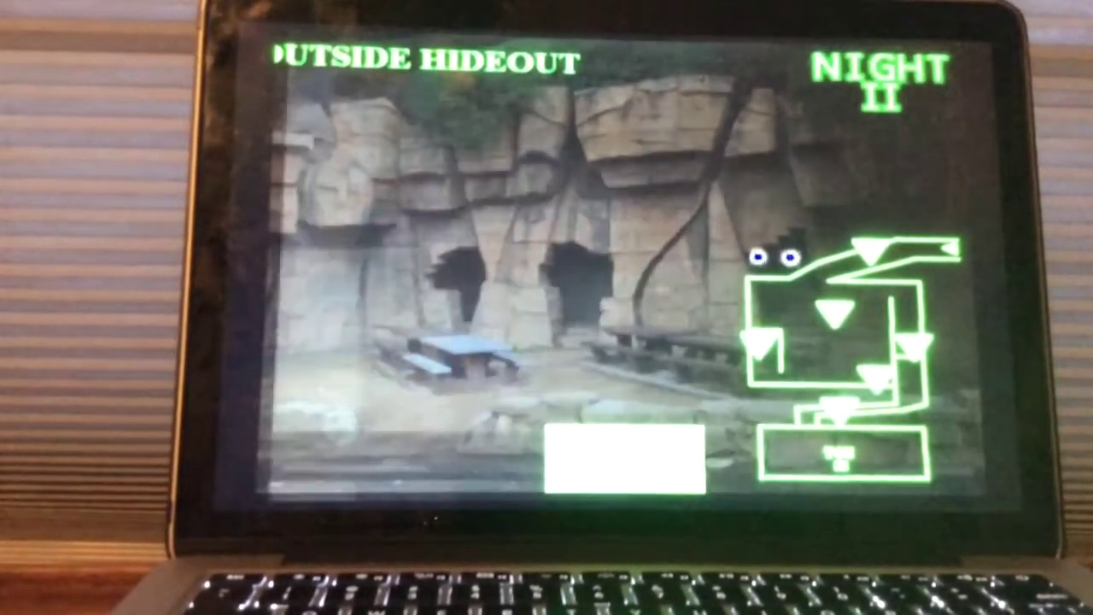
Step: Switch to the Cell Lock I feed, then lower the monitor back to the office
click(837, 457)
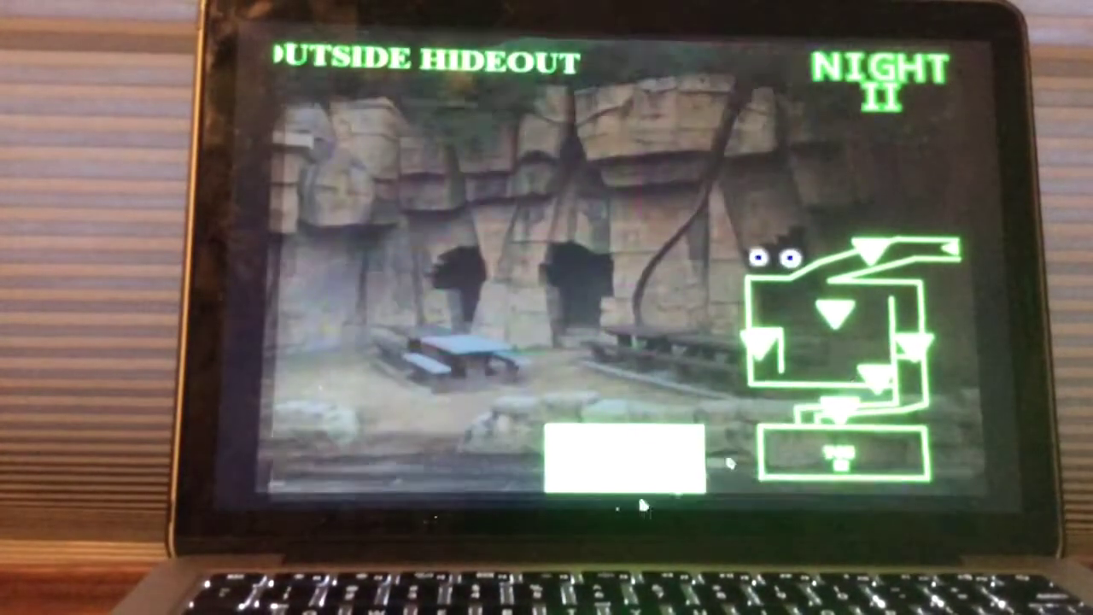
click(643, 505)
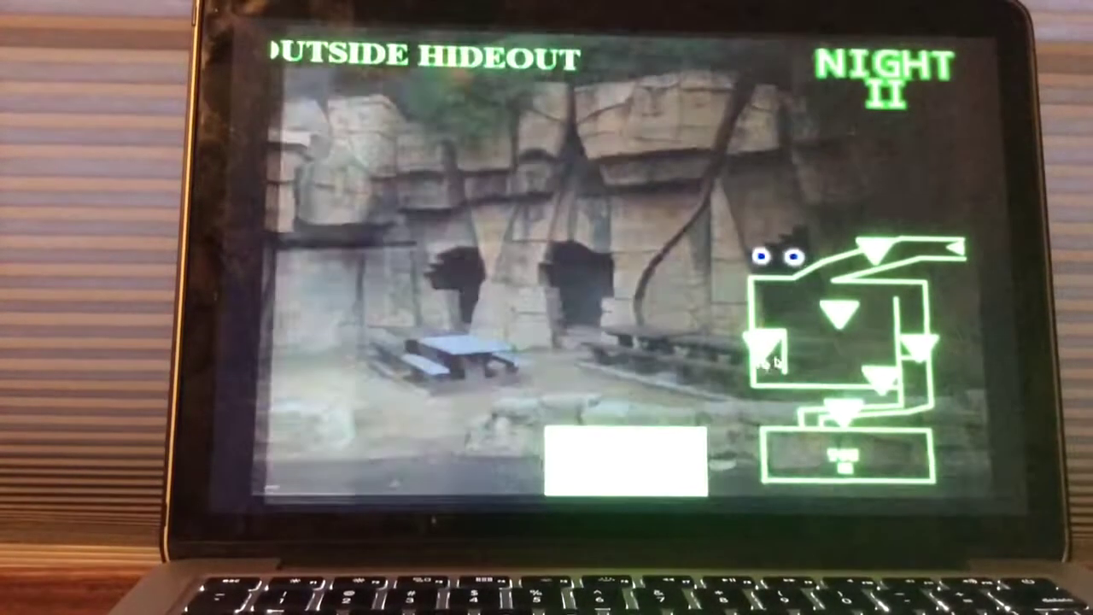
Step: Bring up the Hideout Entrance feed via the Cell Lock I map button
click(911, 294)
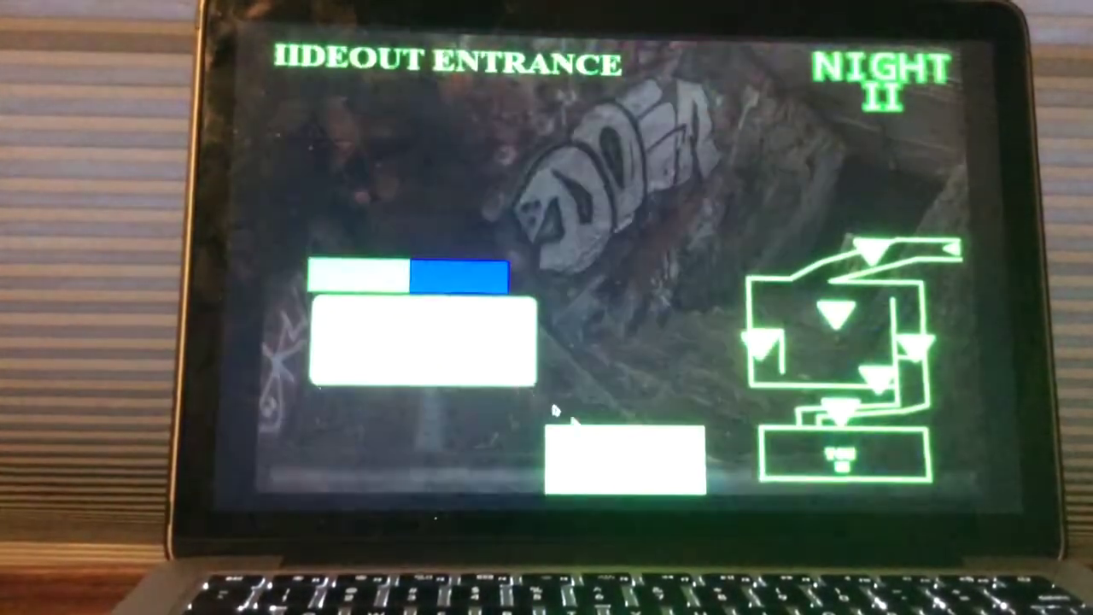
Step: Drop the camera monitor and wait in the office until 5 AM
click(623, 457)
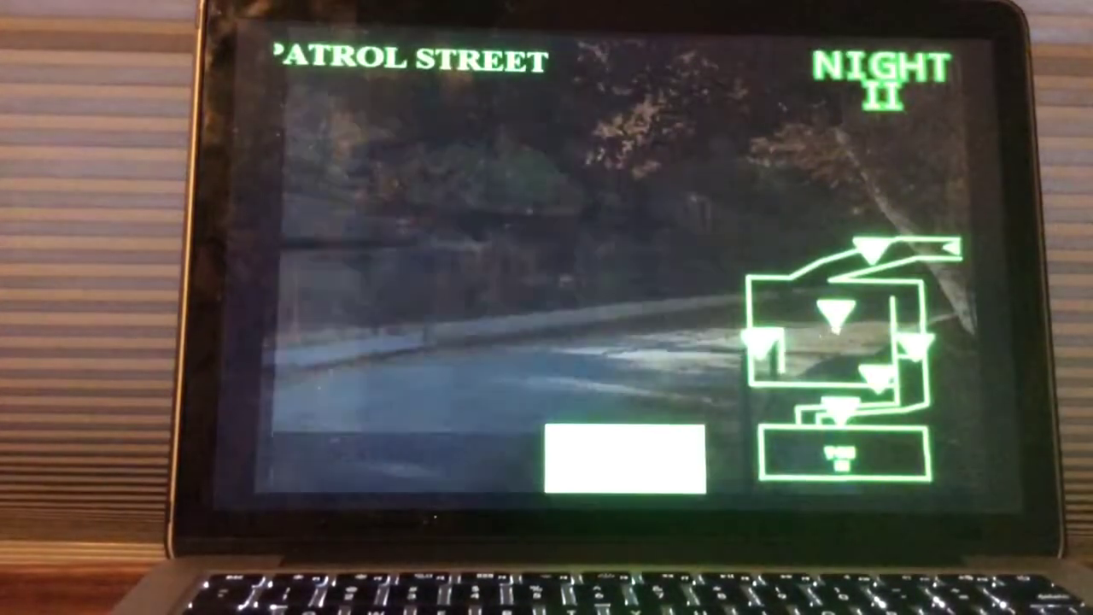
Step: Cycle Cell Lock I, Hideout Entrance and Cell Lock II, ending on Outside Hideout
click(837, 316)
click(918, 346)
click(880, 367)
click(841, 312)
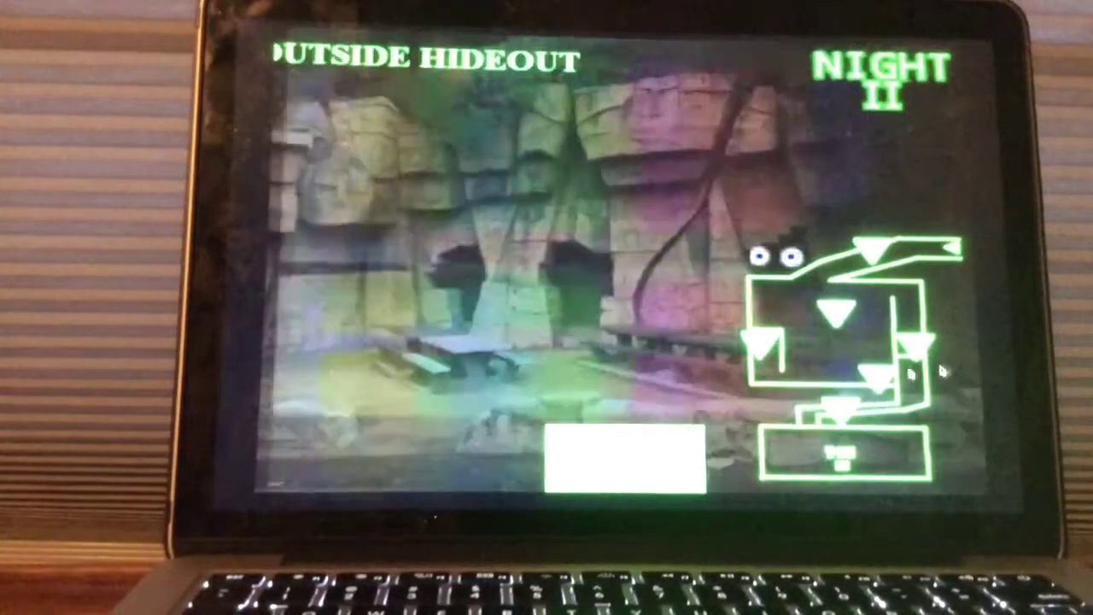